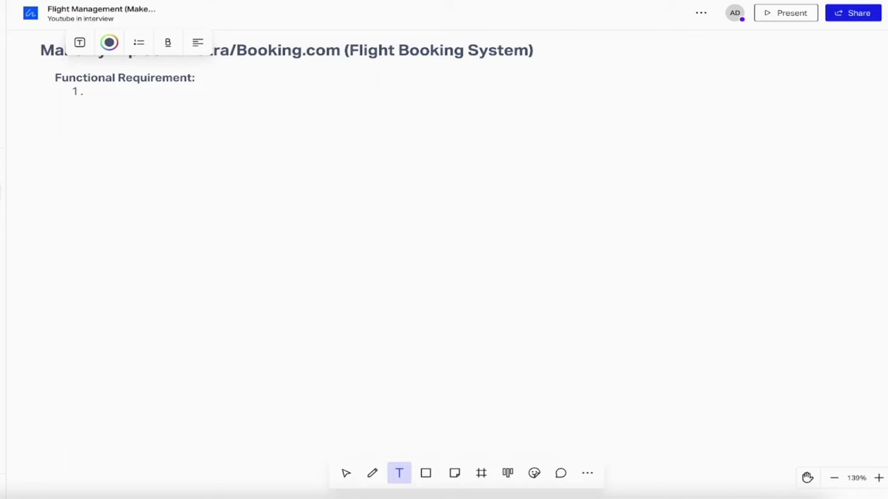
Write the first functional requirement as "User should be able to search flights based on arrival + destination +date of travel".
text(User should be able to search flights based on arrival + destination +date of travel)
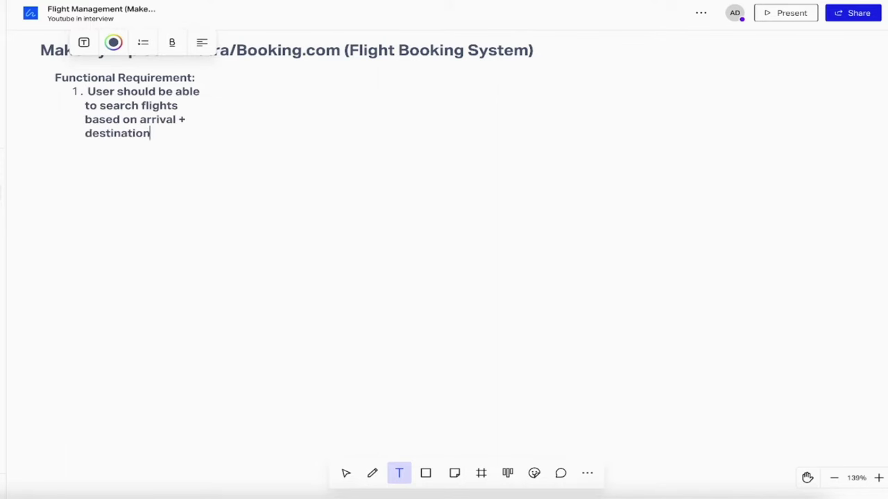
key(Escape)
drag(168, 104, 124, 104)
key(End)
key(Return)
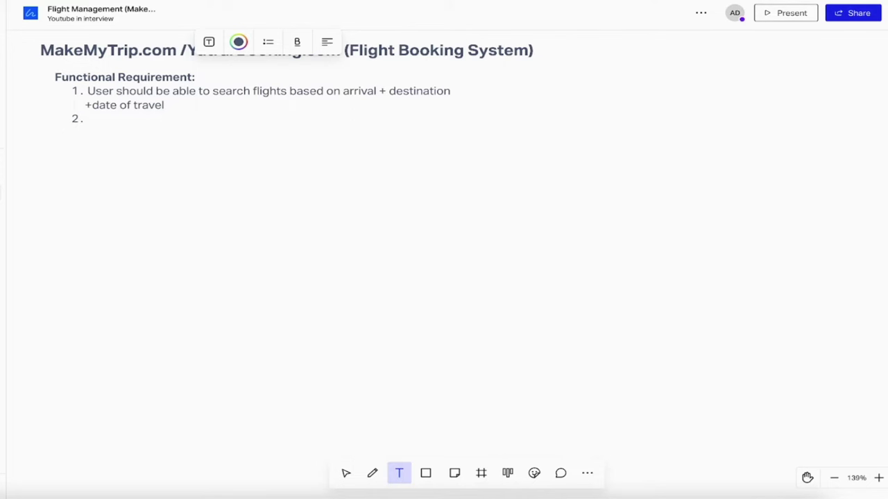
Add functional requirements 2 and 3: "User should able to login to application." and "Select the flight based on time/preference".
text(User should able to login to application.)
key(Return)
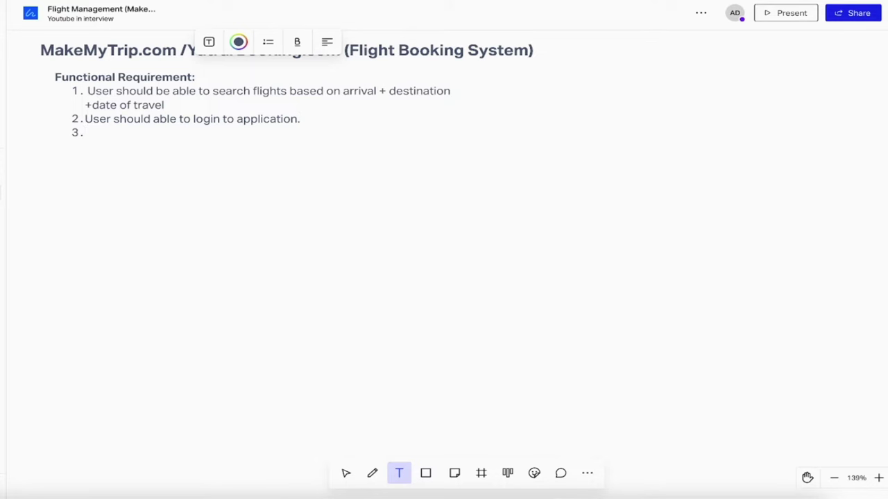
text(Select the flight based on time/preference)
key(Return)
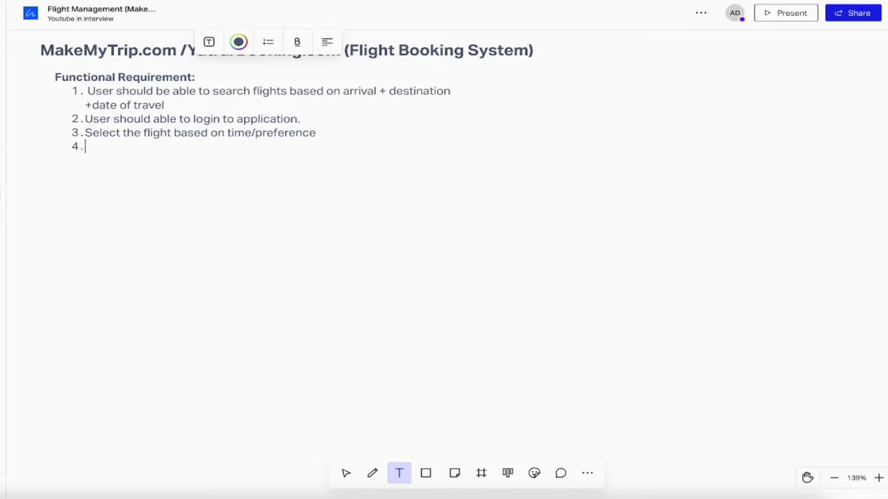
Add functional requirements 4 to 6: "Enter personal details", "Make payment in your application." and "Confirmation mail /notification.".
text(Enter personal details)
key(Return)
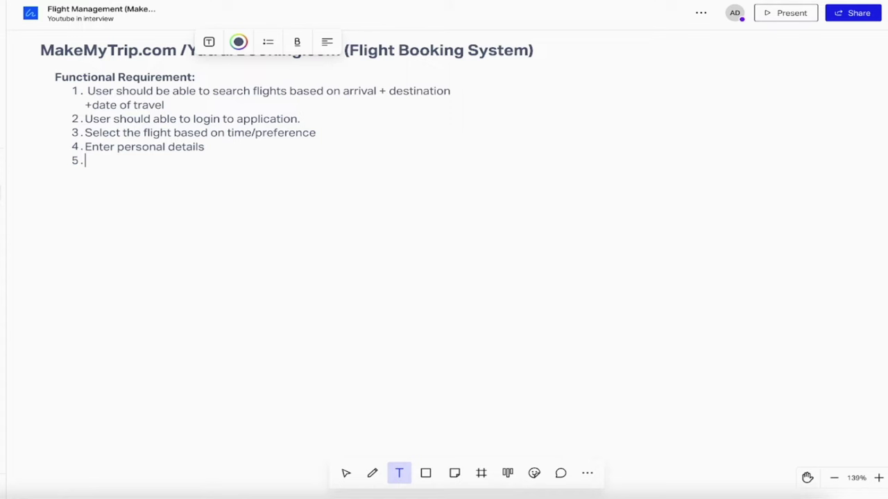
text(Make payment in your application)
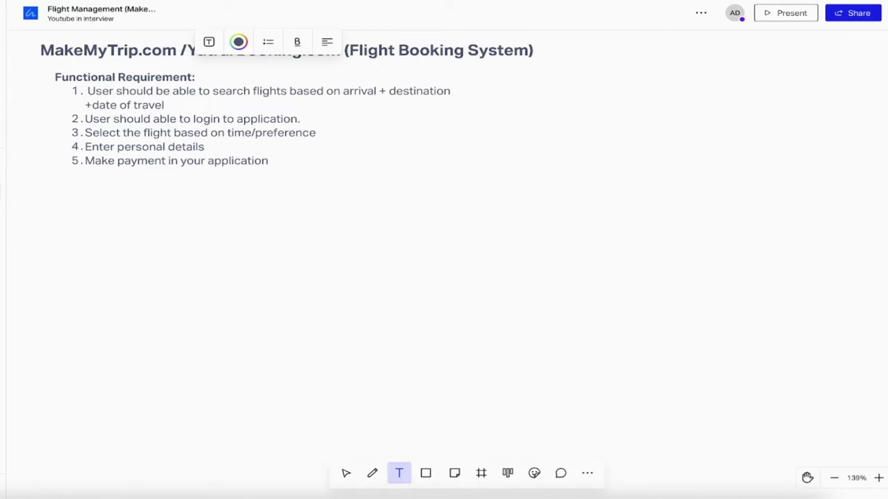
text(.)
key(Return)
text(Confirmation mail /notification.)
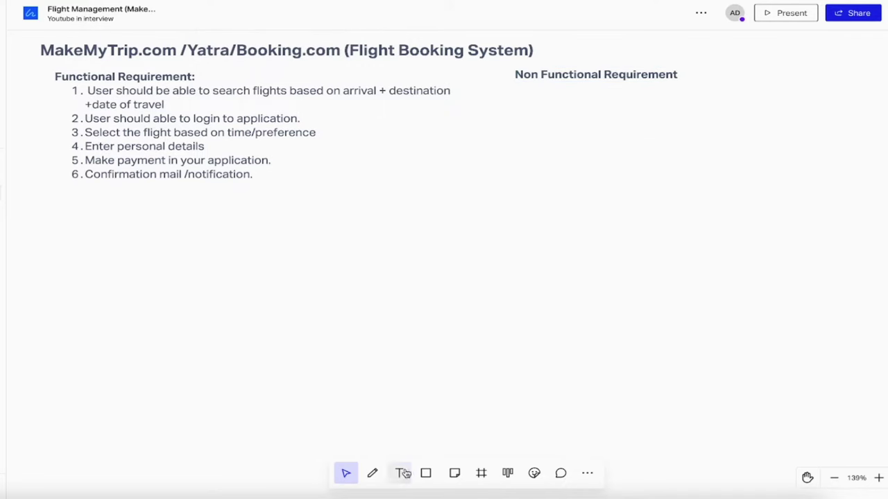
Start a numbered list under the Non Functional Requirement heading with "Scalable" as its first item.
click(399, 473)
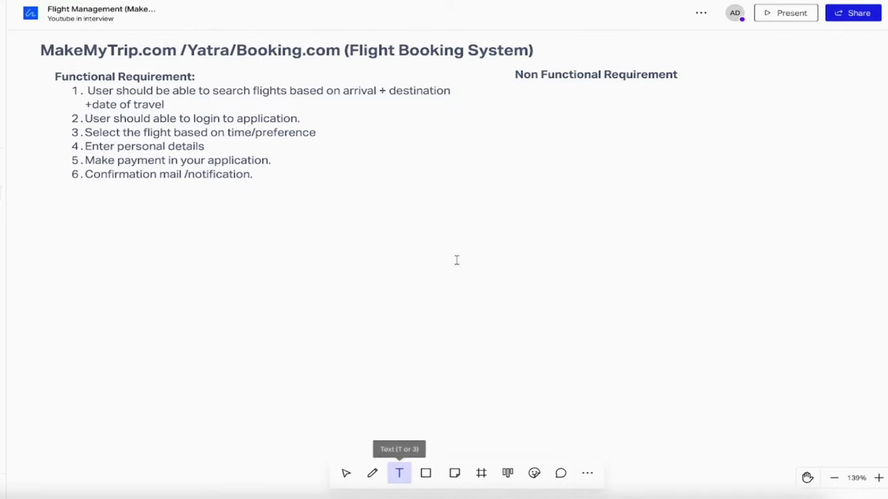
click(520, 90)
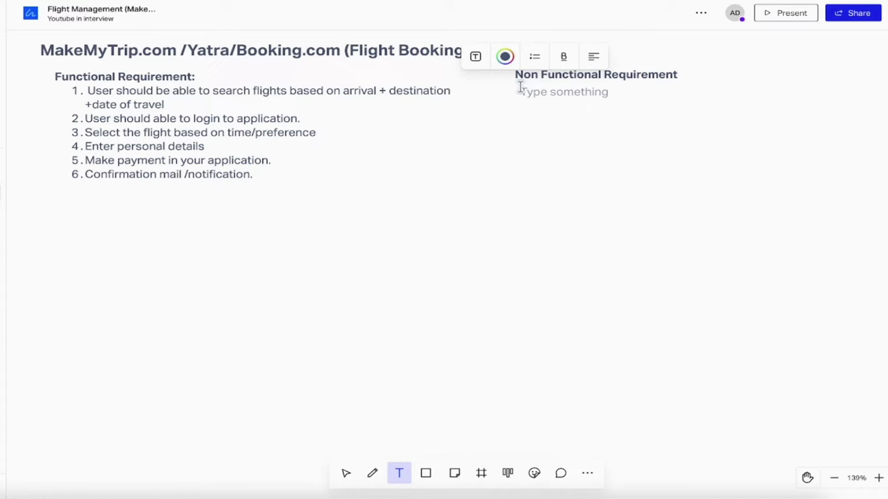
text(1)
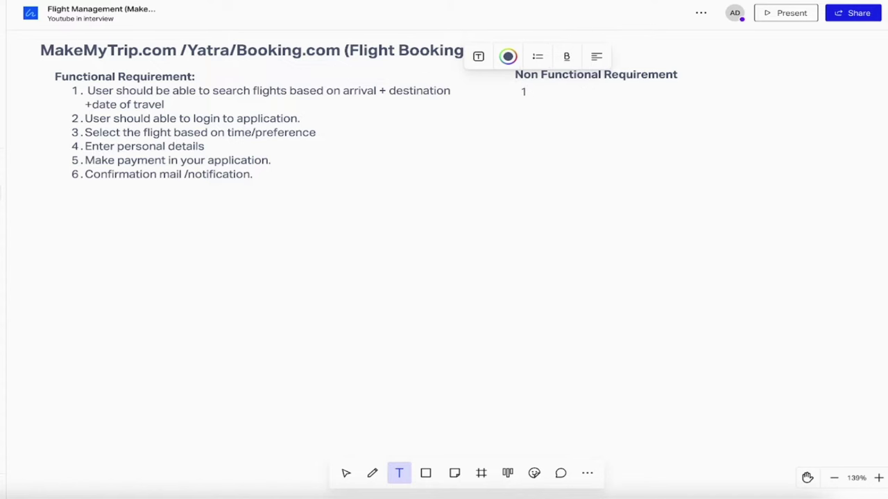
text(. Scalanl)
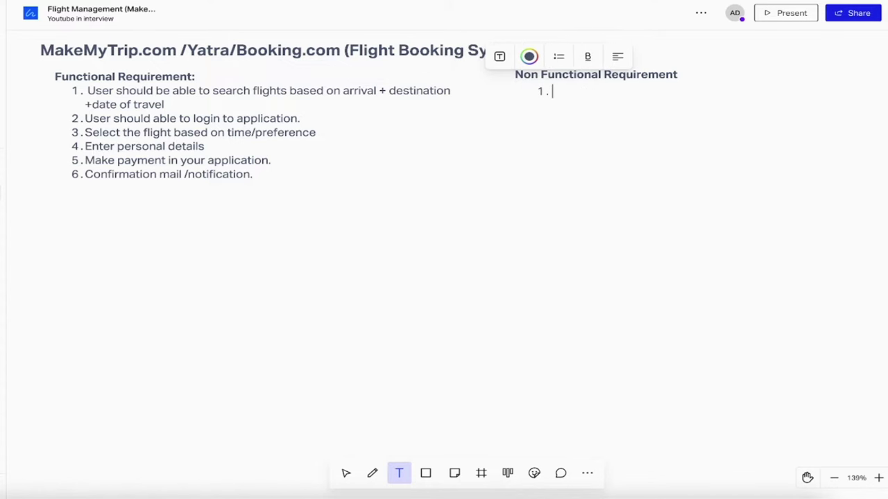
key(BackSpace)
key(BackSpace)
text(ble)
key(Return)
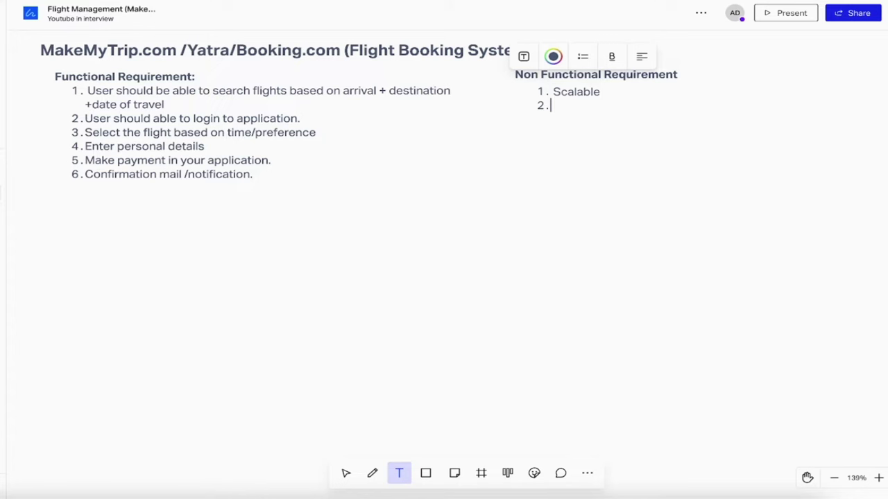
Add "Reliable" and "Modular" as items 2 and 3 of the non-functional requirements list.
text(R)
key(BackSpace)
text(REli)
key(BackSpace)
key(BackSpace)
key(BackSpace)
text(eliable)
key(Return)
text(Modular)
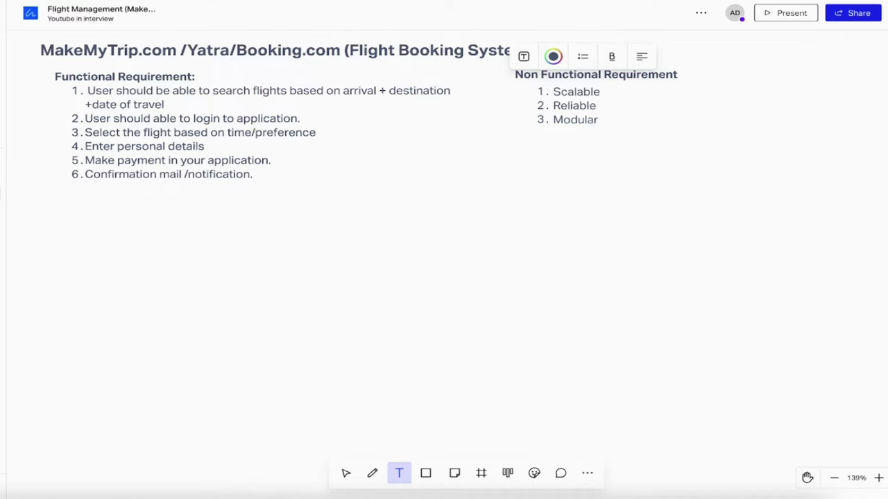
Add an "Actors:" text block below the non-functional requirements with "Admin" as its first numbered item.
click(834, 478)
click(807, 477)
drag(572, 296, 542, 277)
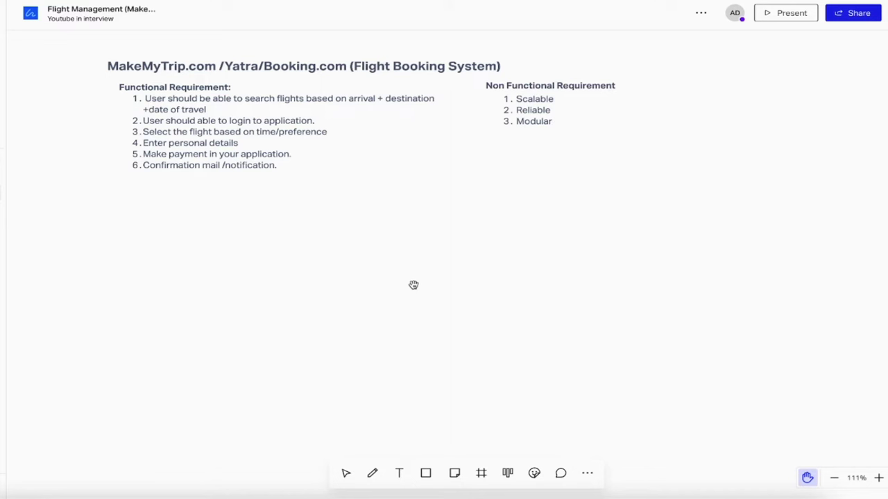
key(t)
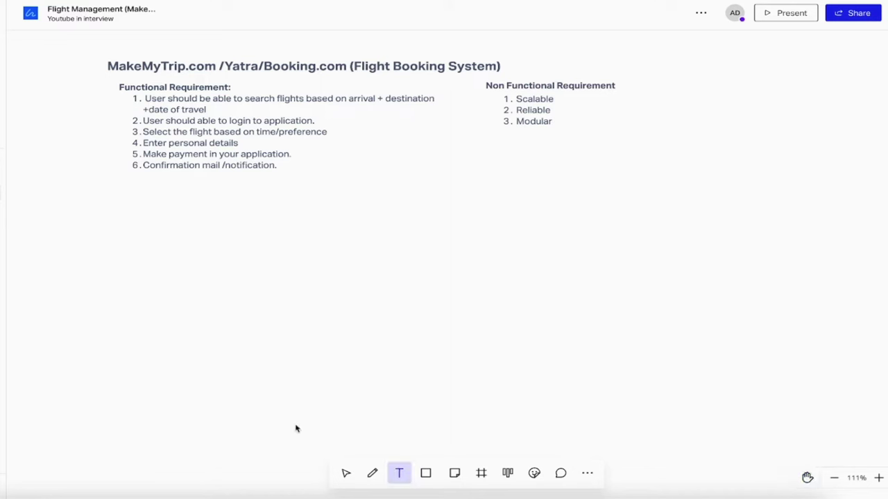
click(373, 474)
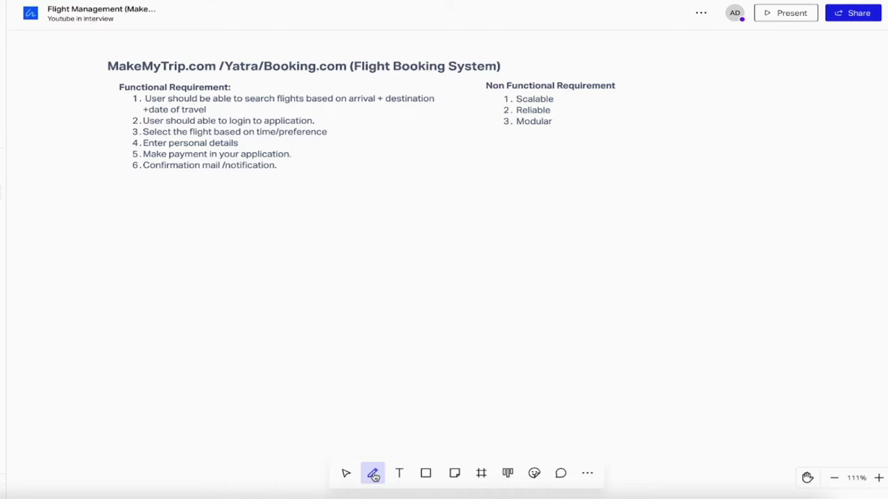
click(399, 474)
click(461, 150)
text(Actors:)
key(Return)
text(1. Admin)
Complete the actors list with "Customers (users)" and "Airline authority (Operators)".
key(Return)
text(Custom)
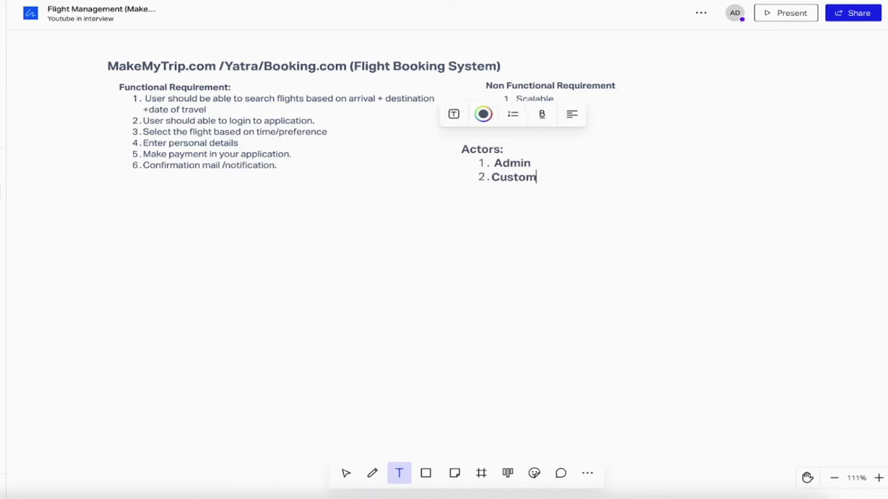
text(ers (users))
key(Return)
text(Airline authority (Operators))
key(Escape)
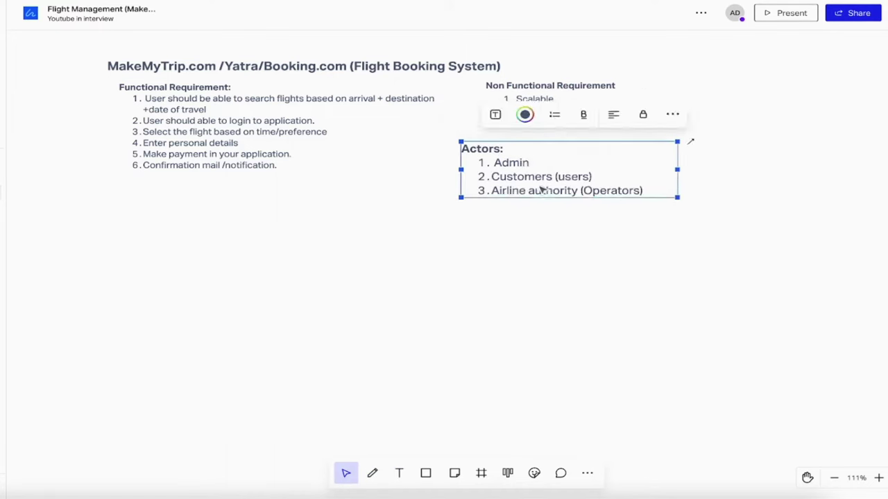
click(524, 264)
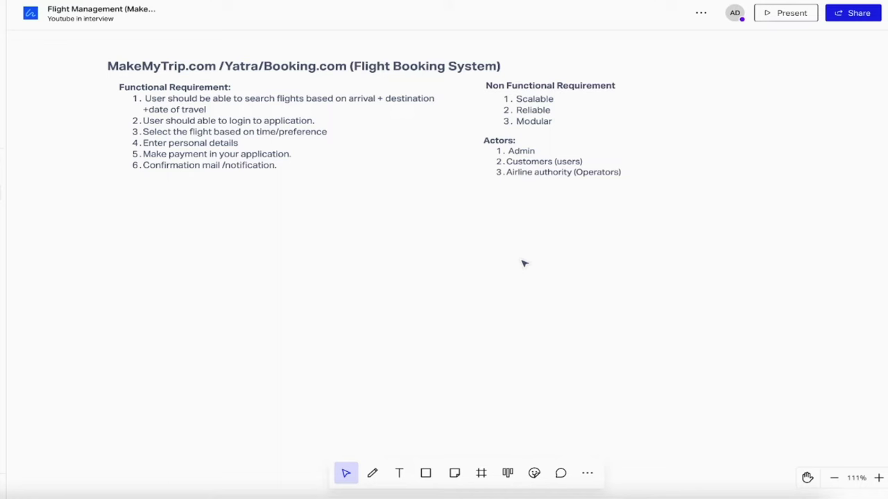
Add an "Entity" text block beside the non-functional requirements with the numbered items Users, Flights, Booking, Payment and Notification Server.
click(683, 81)
text(Entity)
key(Return)
text(1. Users)
key(Return)
text(Flights)
key(Return)
text(Booking)
key(Return)
text(Payment)
key(Return)
text(Notification Server)
key(Escape)
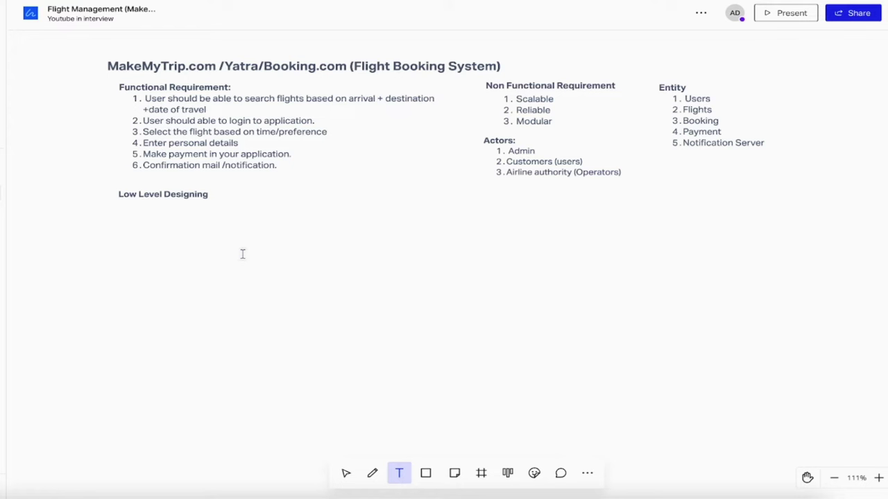
Create a text block under Low Level Designing containing an empty "class Flight { }" definition.
click(141, 223)
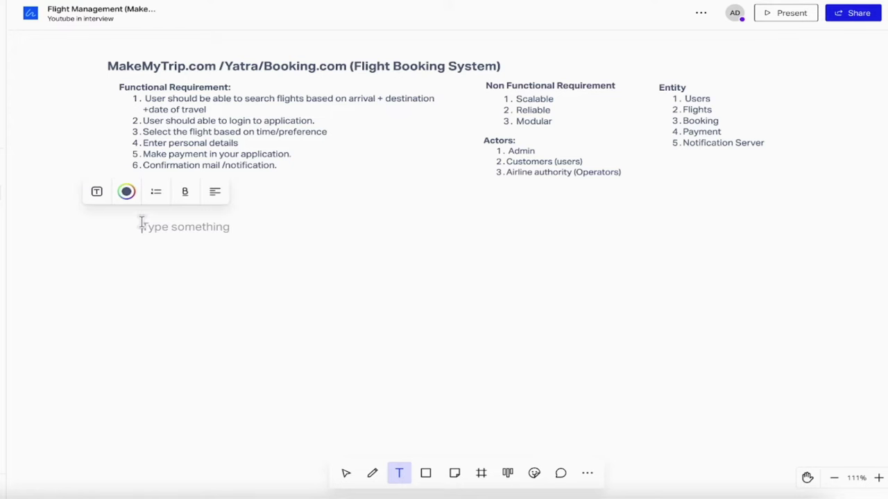
text(class )
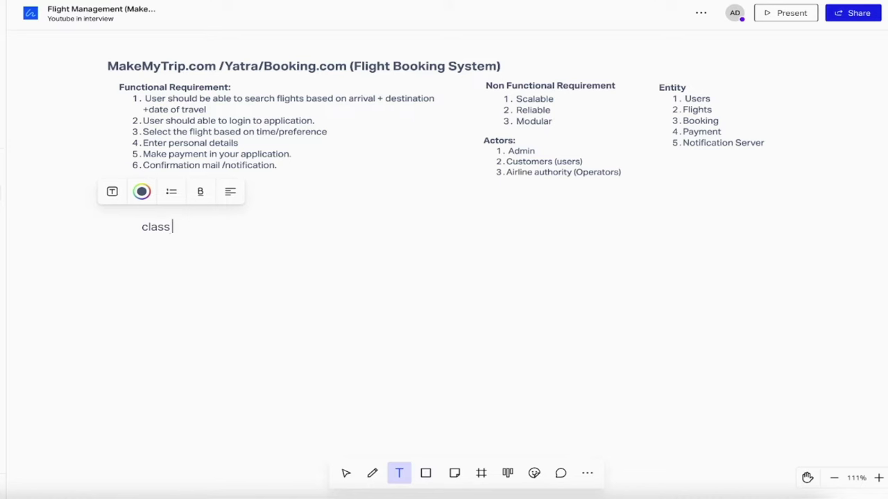
text(Flight {)
key(Return)
key(Return)
text(})
key(Up)
key(Tab)
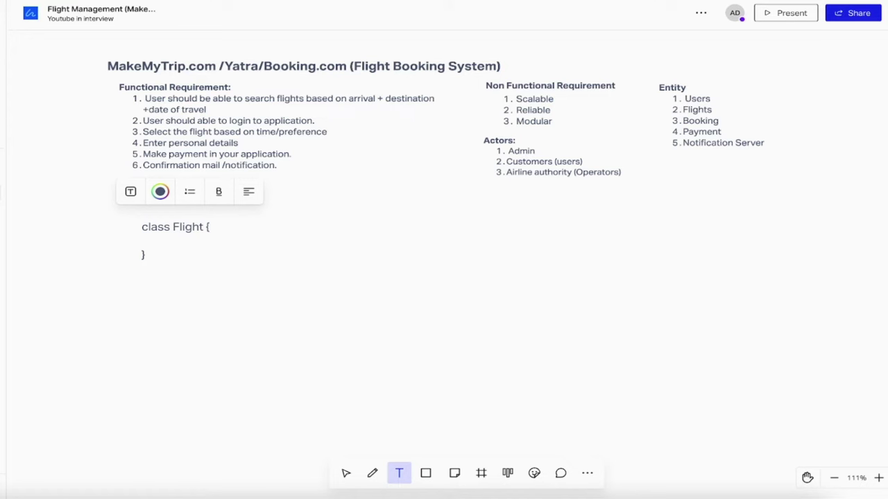
Add the fields "String flightNo;" and "Airline company;" inside the Flight class.
text(String flightNo;)
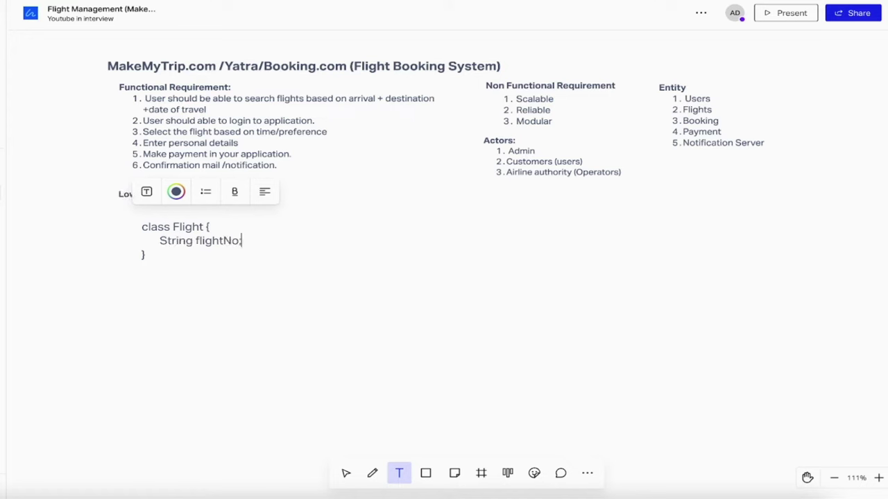
key(Return)
key(Tab)
text(Airline company;)
key(Return)
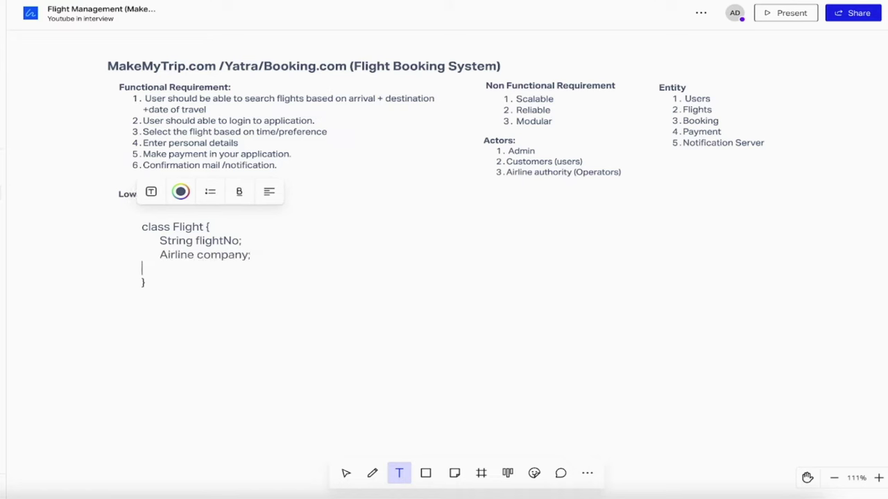
Add the fields "int seatCapacity;" and "List<Seat> seat;" below the company field in the Flight class.
double_click(177, 254)
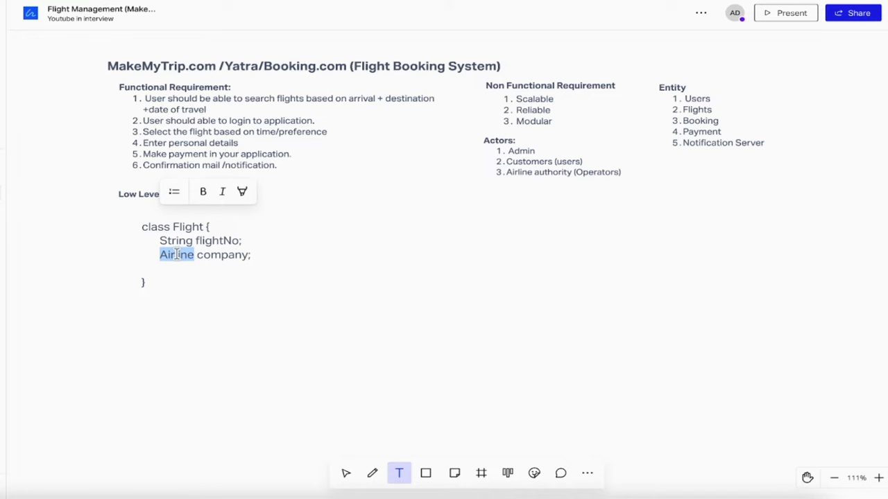
click(255, 257)
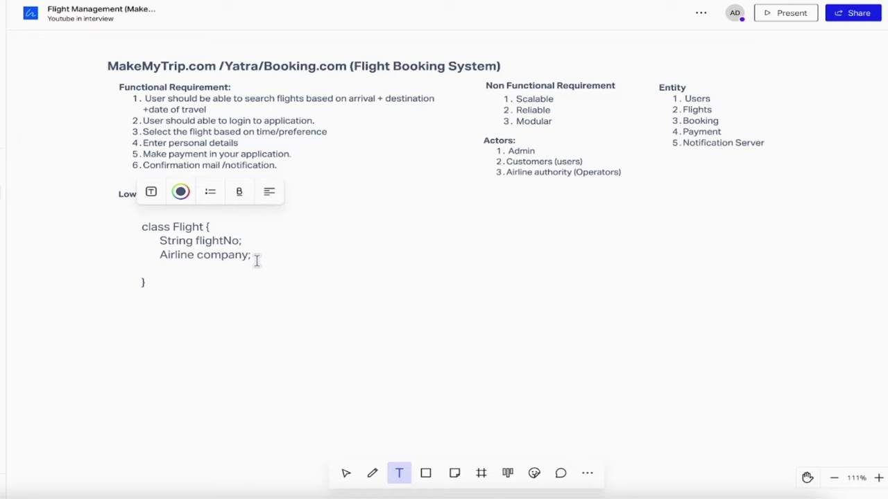
key(Return)
text(seatCapacity;)
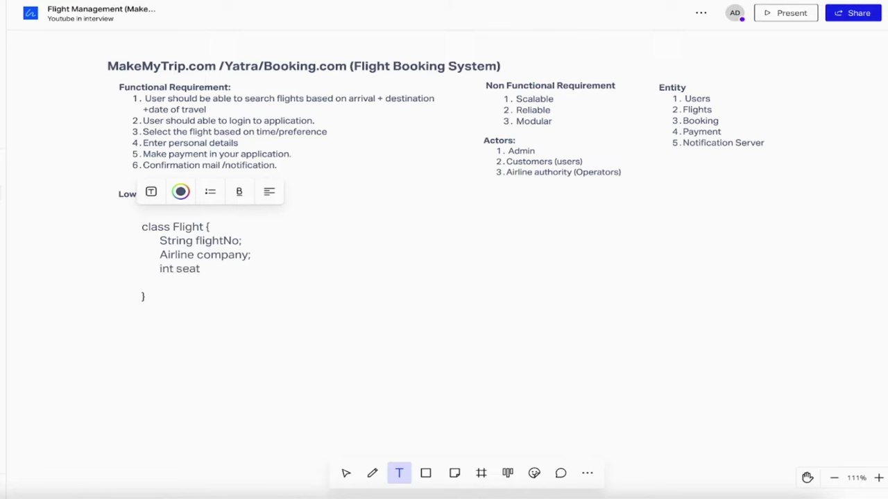
key(Return)
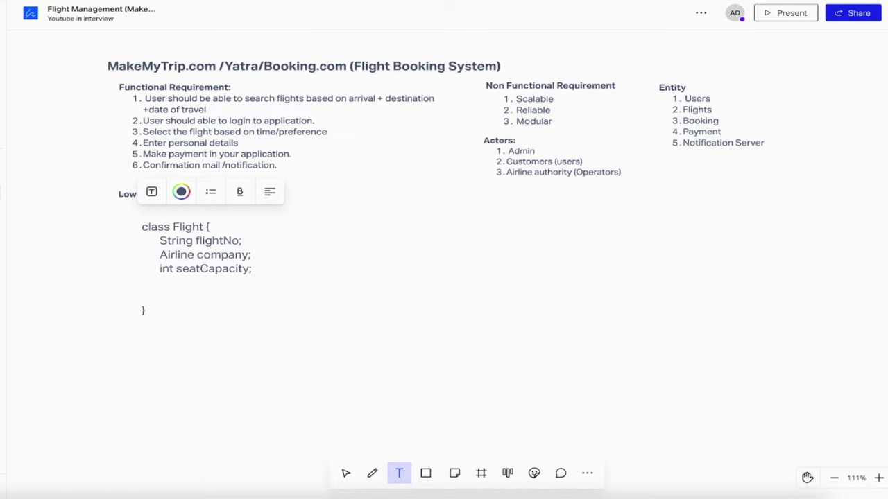
text(List<Seat> seat;)
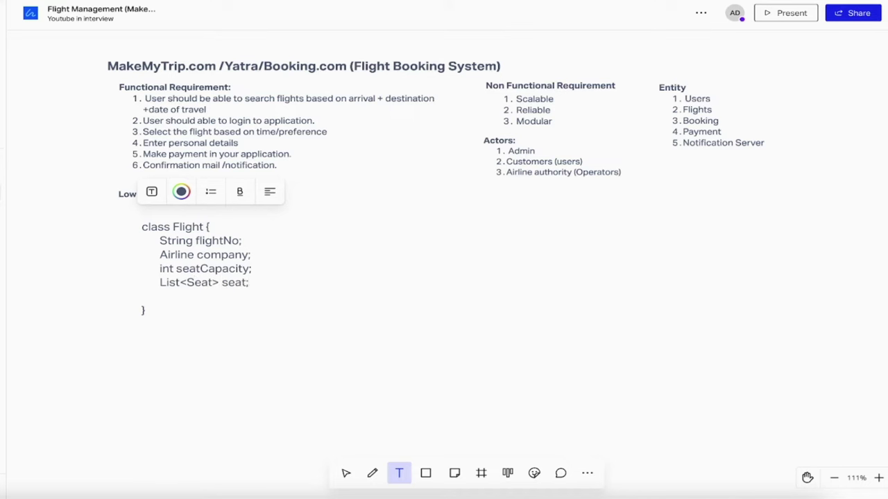
key(Down)
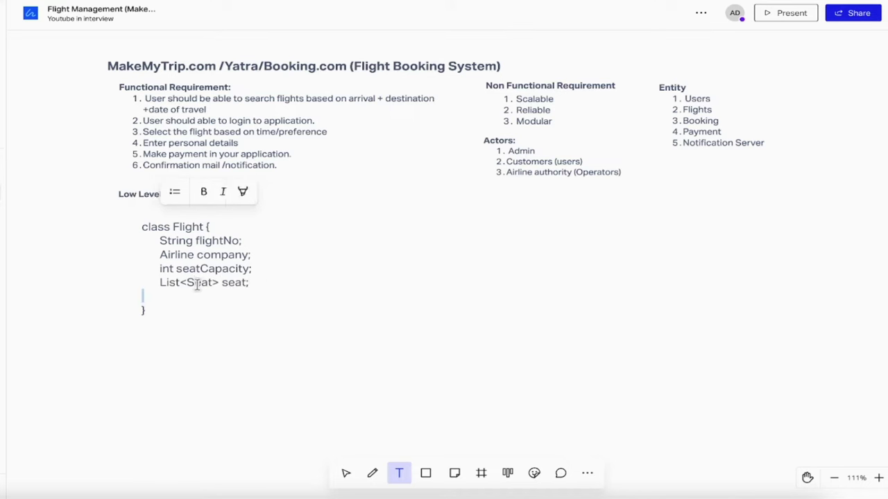
click(407, 349)
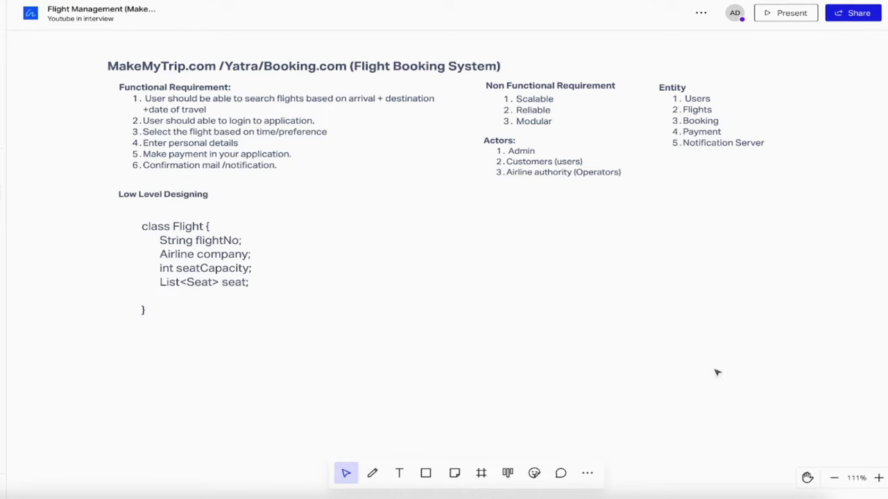
Shrink the Flight class text block under Low Level Designing and enclose it in a rectangle.
click(293, 314)
drag(294, 319, 228, 270)
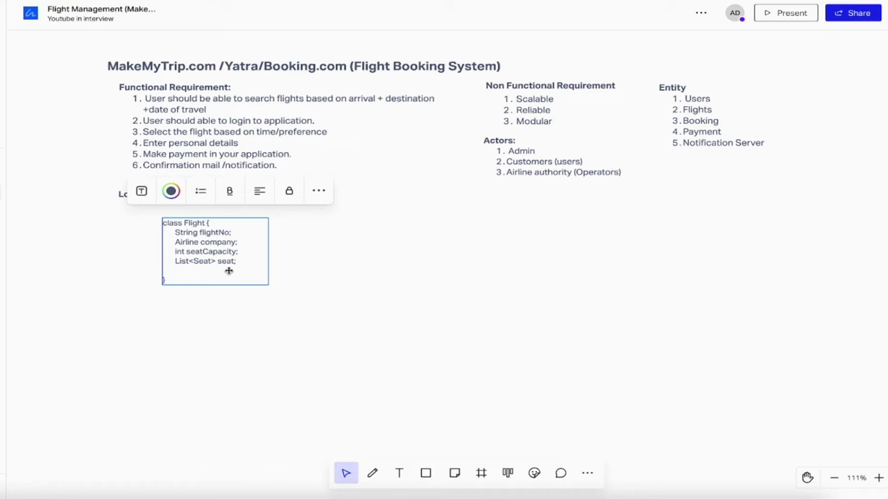
click(240, 339)
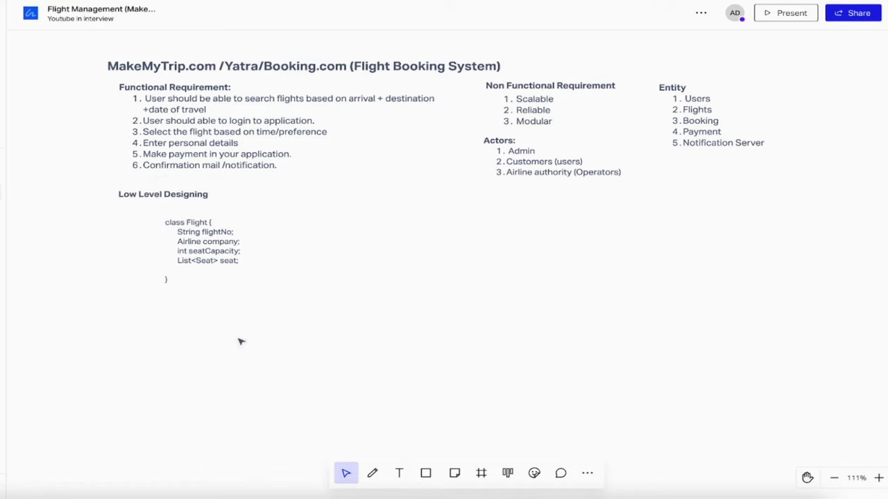
key(r)
drag(156, 213, 260, 294)
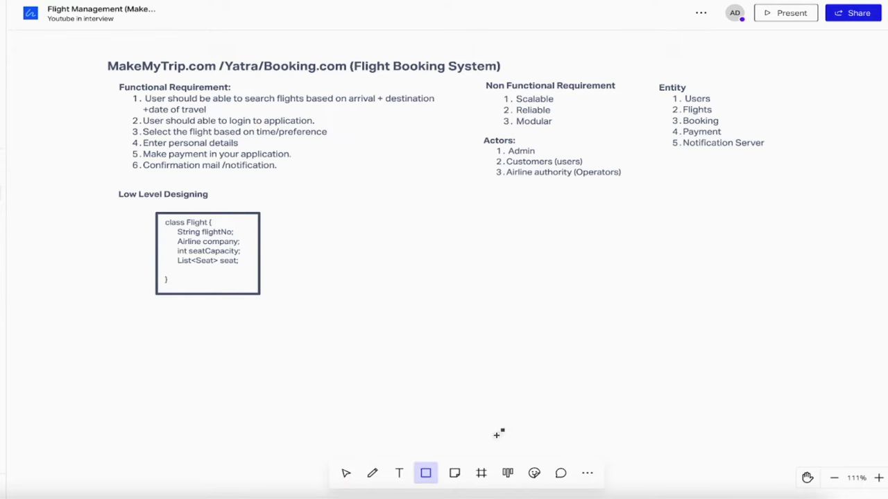
Create a text block beside the Flight class that begins "class Airline {" with the field "String name;".
click(398, 473)
click(184, 239)
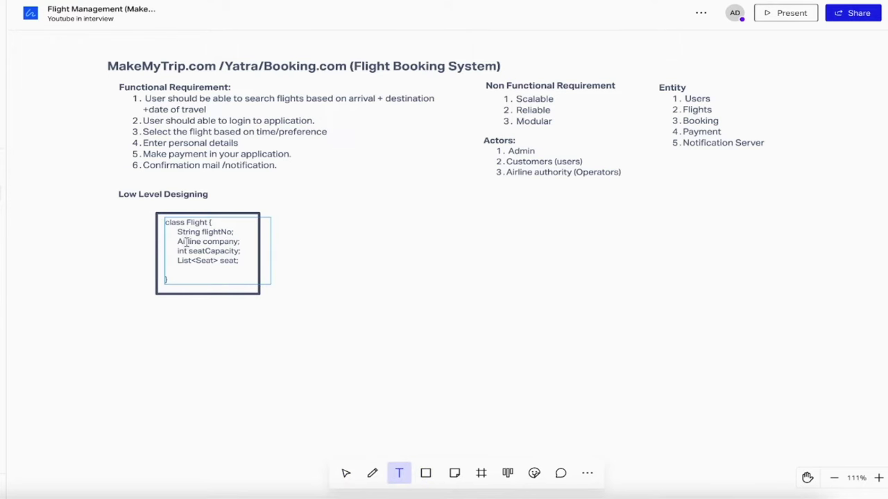
double_click(185, 241)
click(31, 226)
text(class A)
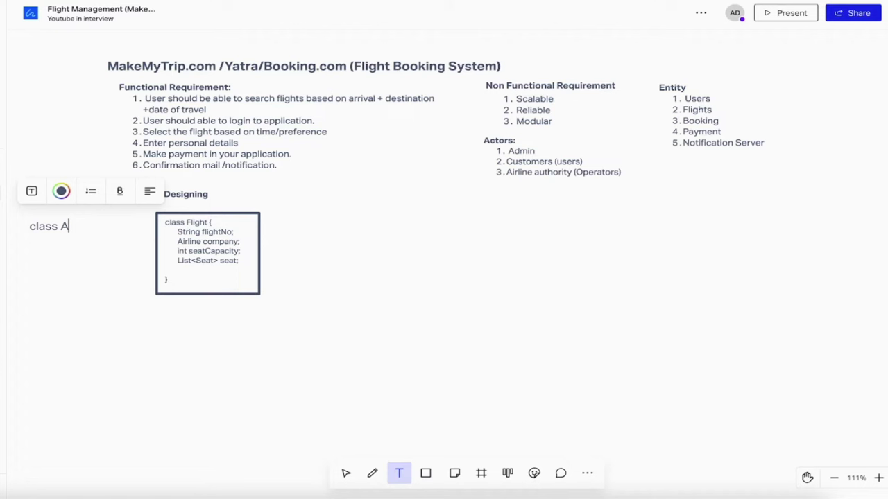
text(irline {)
key(Return)
text(String name;)
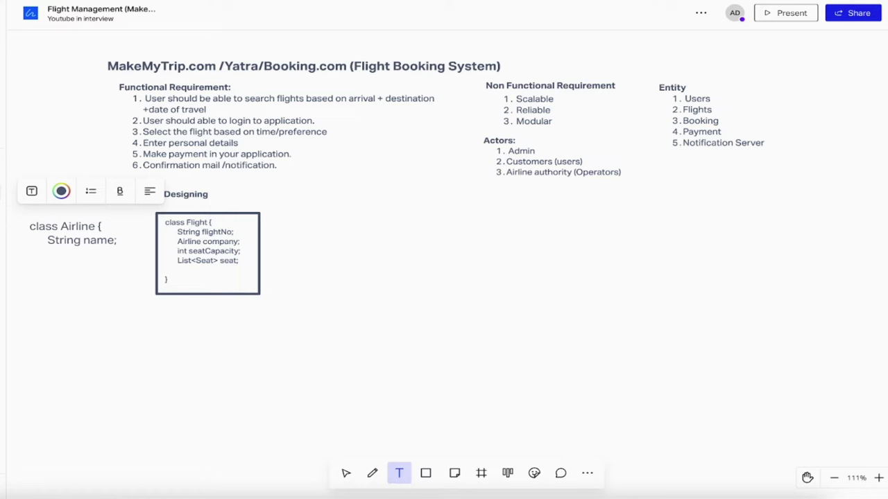
Add the field "List<Flight> flights;" to the Airline class and close it with a brace.
text(List<Flights)
key(BackSpace)
text(<Flight> flights;)
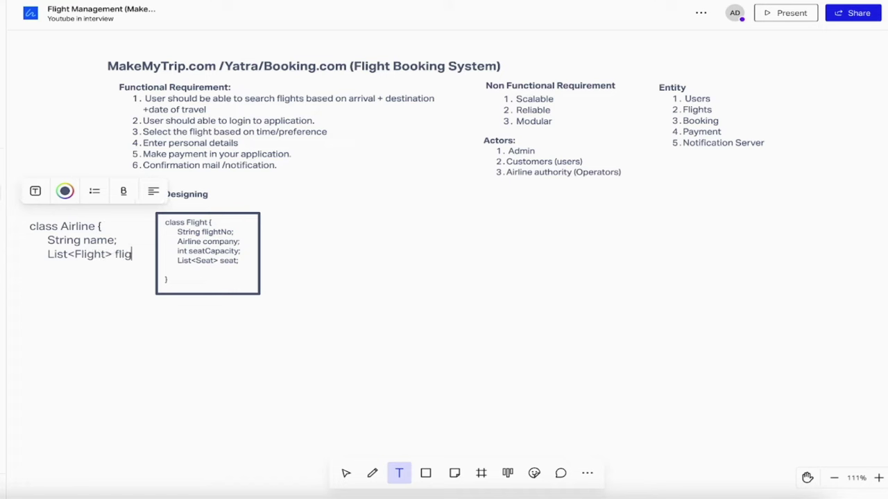
key(Return)
text(})
Shrink the Airline class text block and enclose it in a rectangle beside the Flight class.
key(Escape)
drag(107, 235, 119, 236)
click(129, 331)
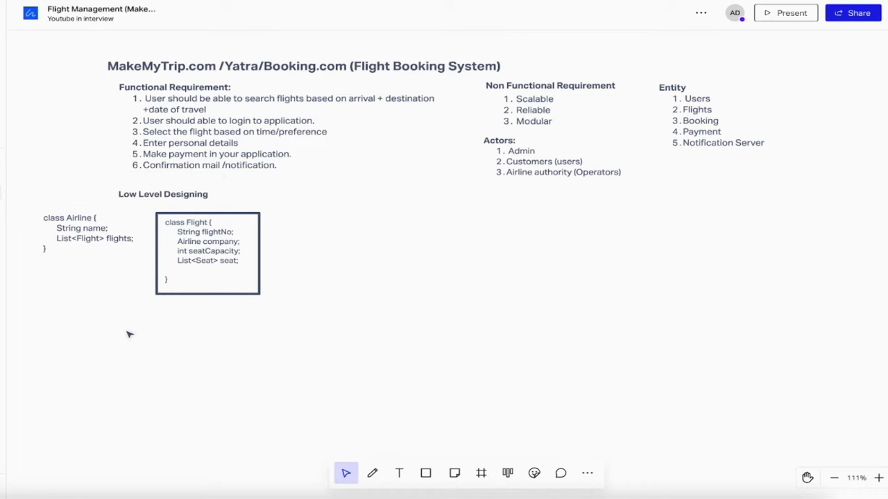
click(141, 260)
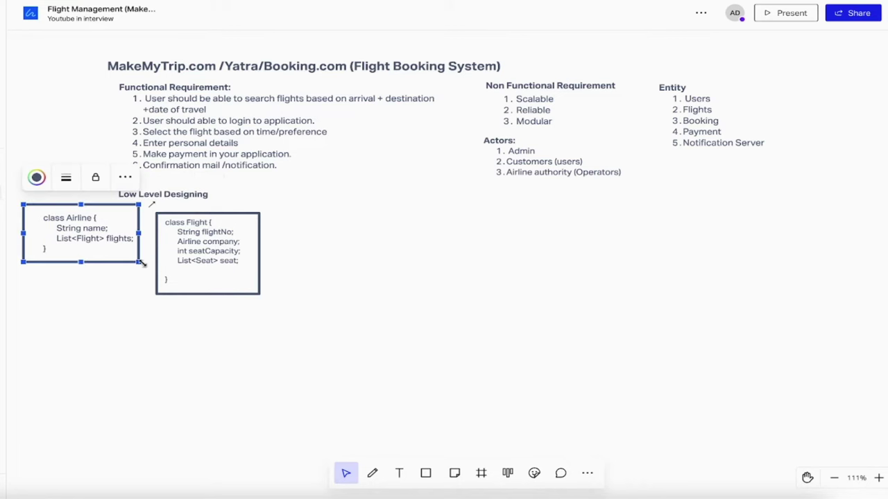
click(359, 361)
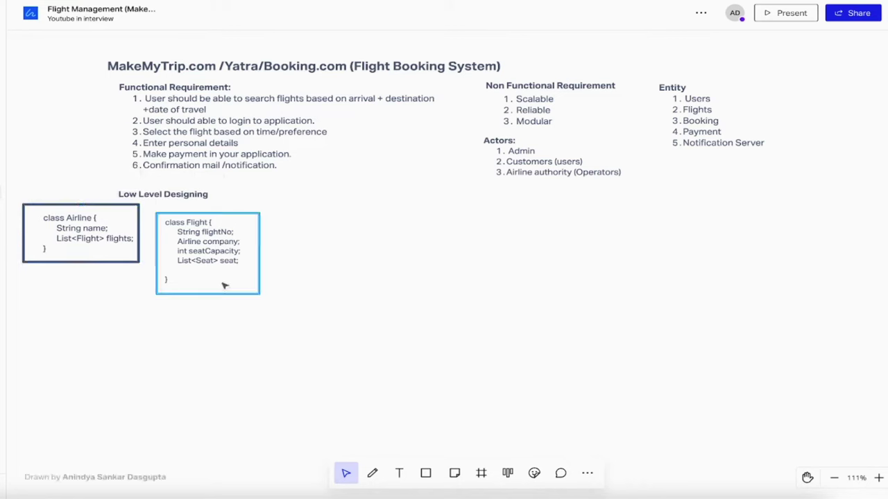
Draw a green freehand arrow from the Flight class's "Airline company" field to the Airline class and underline "Seat".
click(376, 476)
click(364, 382)
drag(177, 239, 111, 215)
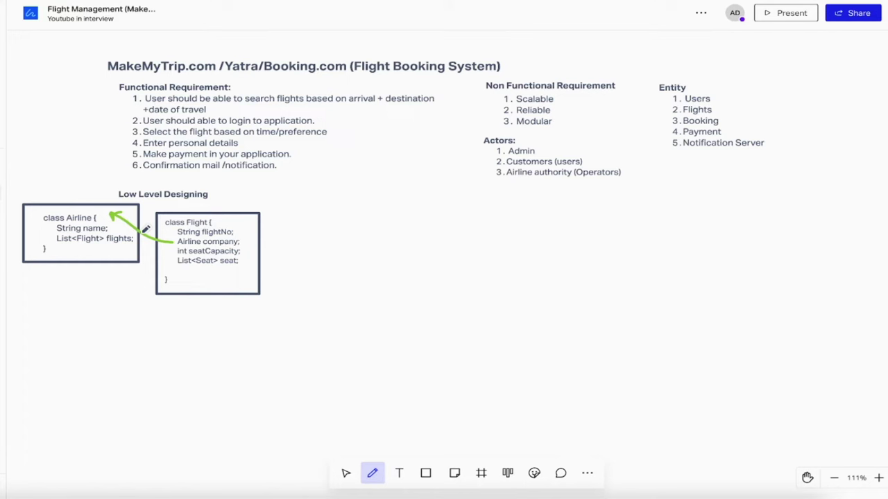
drag(197, 267, 214, 267)
Create a text block below the Airline class defining "class Seat { }" with the fields "String numberNo;" and "String className;".
click(399, 473)
click(36, 284)
text(class Seat {)
key(Return)
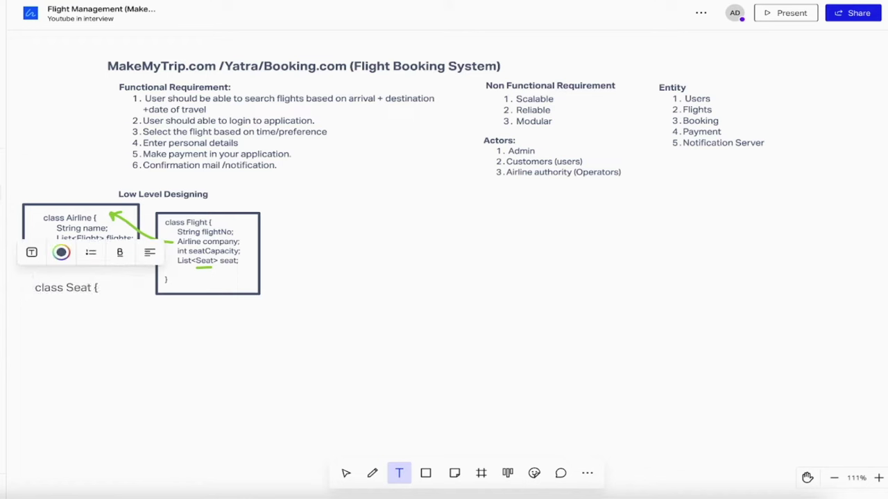
text(String numberNo;)
key(Return)
text(String class)
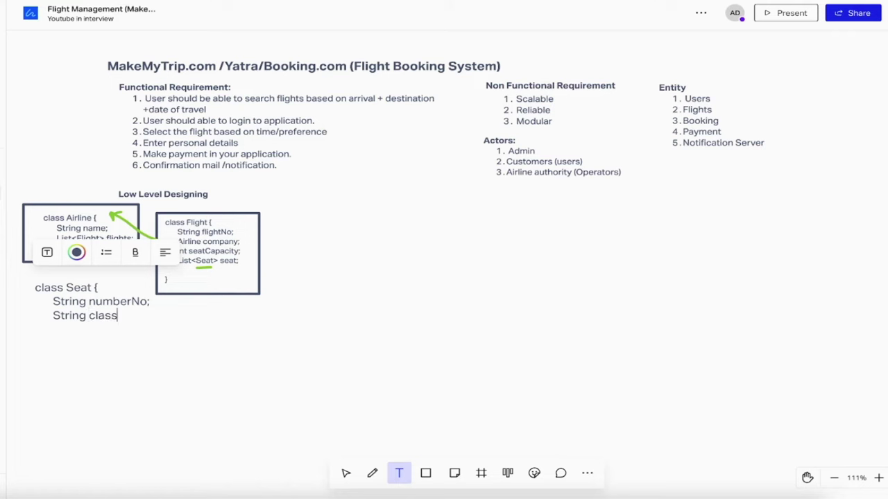
text(Name;)
key(Return)
text(})
Shrink the Seat class text block and enclose it in a rectangle below the Airline class.
double_click(70, 315)
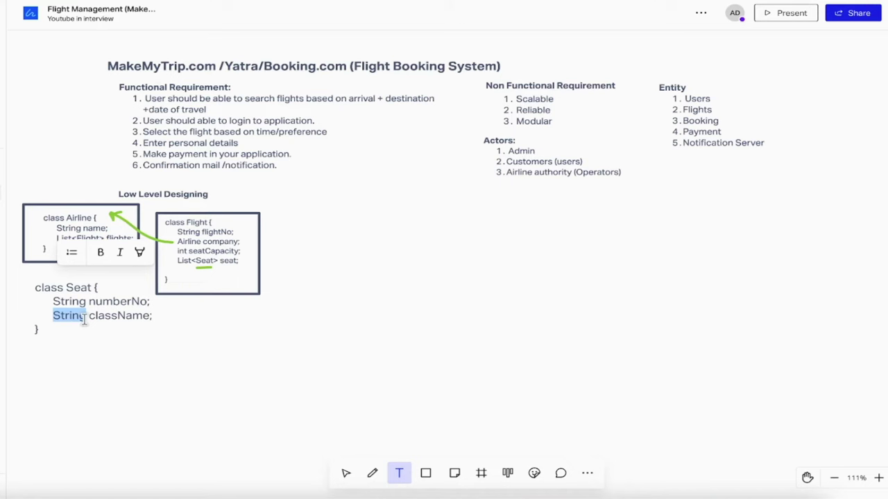
click(97, 352)
click(188, 337)
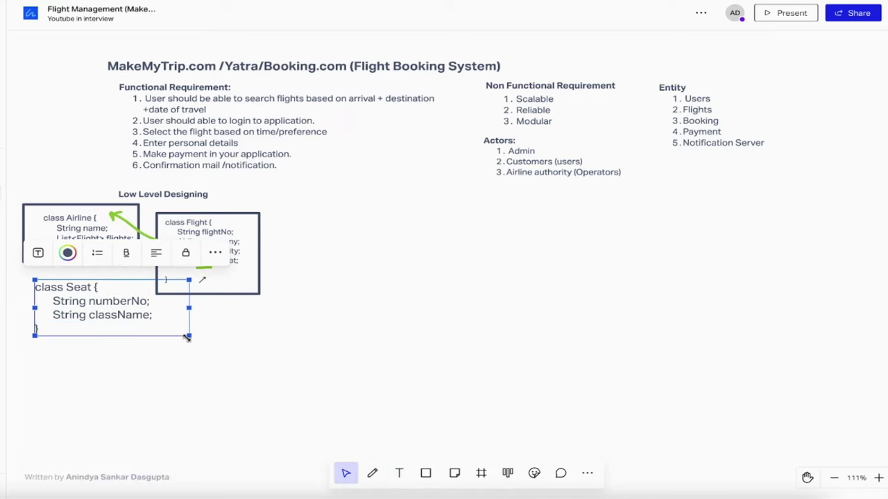
drag(188, 337, 150, 326)
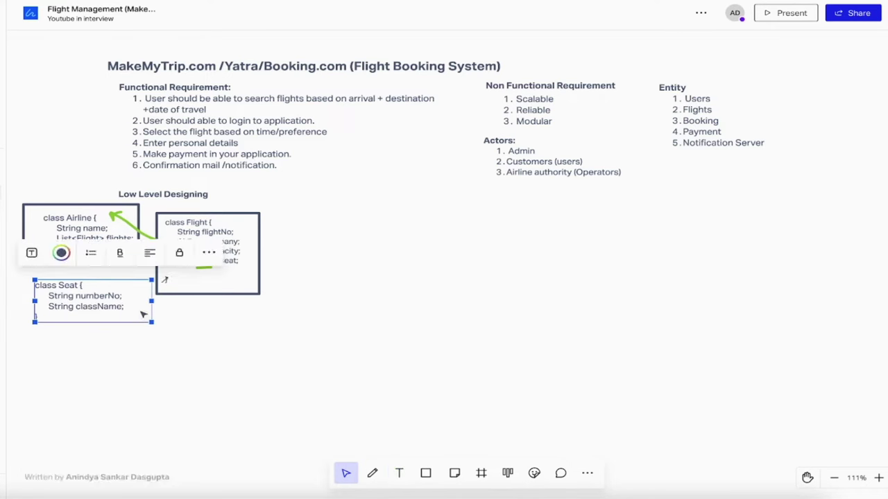
click(425, 473)
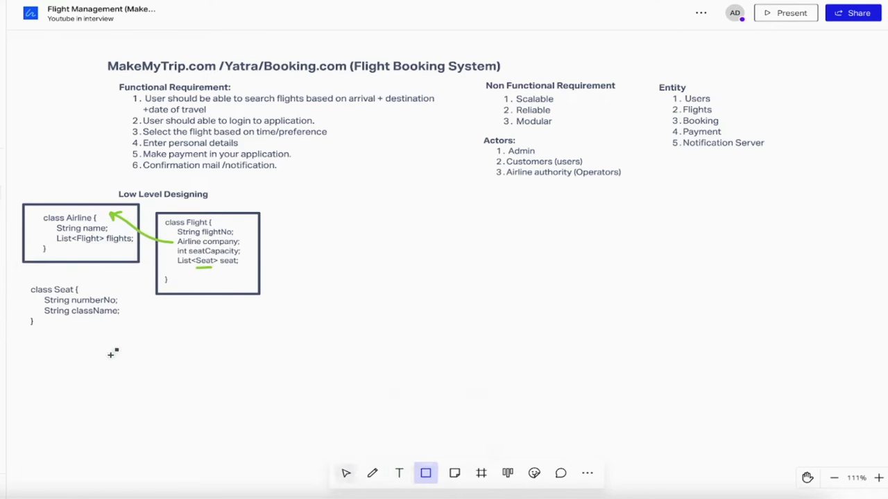
mouse_move(20, 278)
mouse_down()
mouse_move(93, 328)
mouse_move(141, 337)
mouse_up()
Draw a green freehand arrow from the Flight class's "List<Seat> seat" field to the Seat class.
click(373, 473)
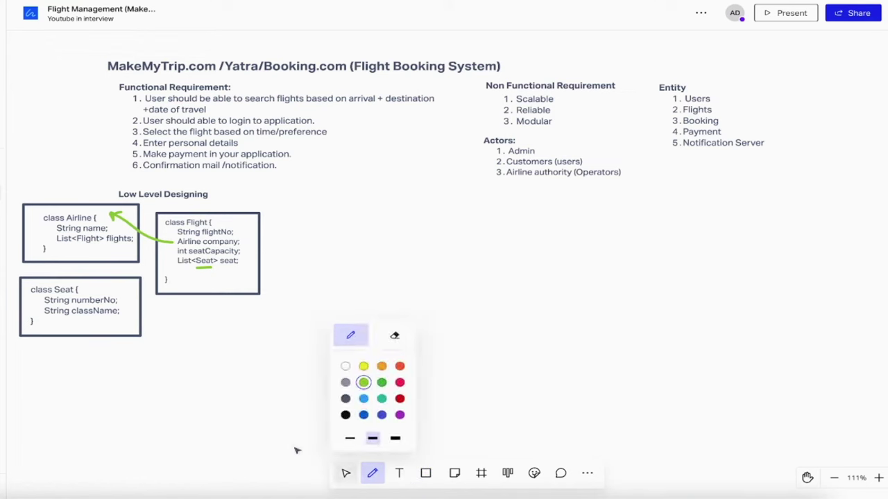
drag(208, 265, 119, 285)
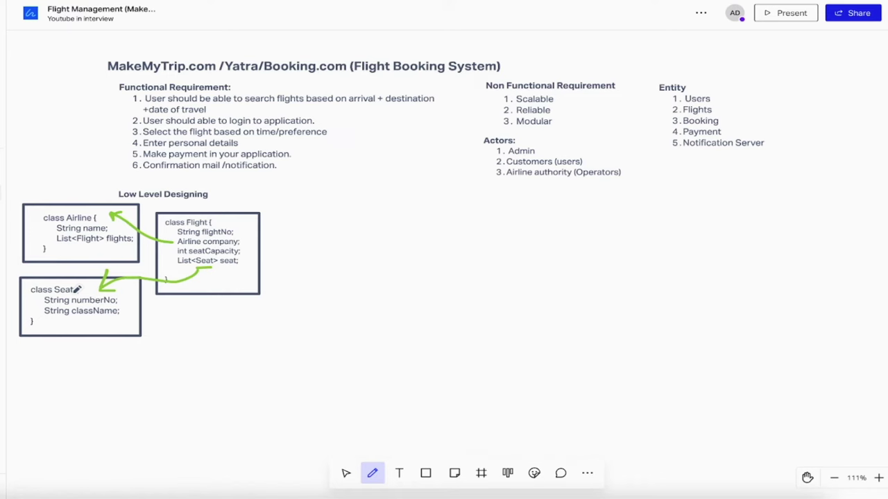
key(t)
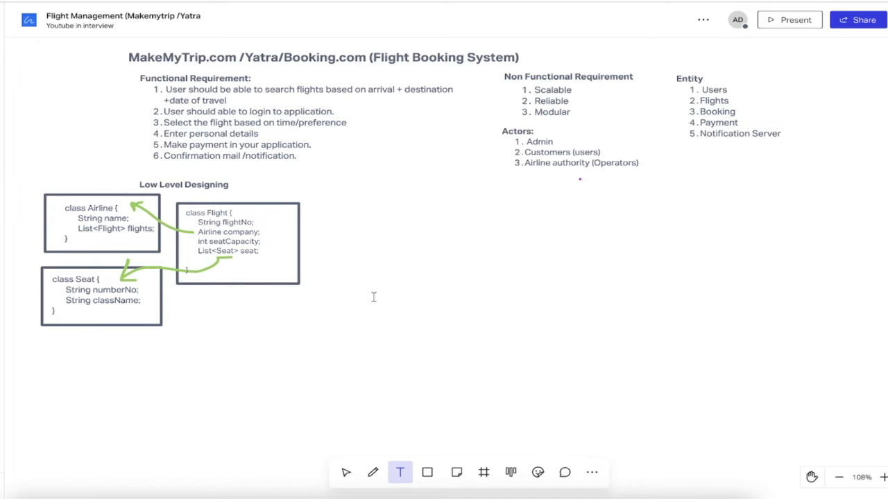
Sketch a blue flight with route arrows to B and a second lower destination, adding check marks and a mid-route arrow.
key(p)
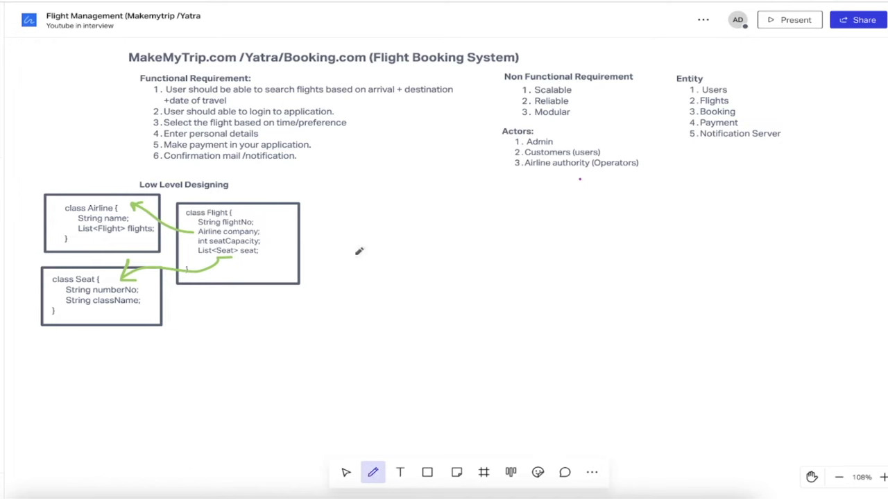
mouse_move(366, 240)
mouse_down()
mouse_move(358, 254)
mouse_move(374, 228)
mouse_move(453, 250)
mouse_move(573, 250)
mouse_move(559, 264)
mouse_move(589, 251)
mouse_move(581, 260)
mouse_up()
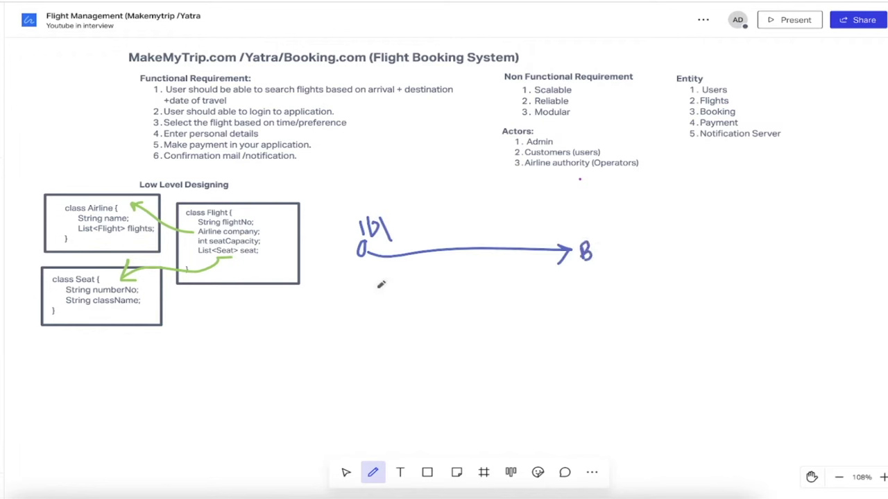
mouse_move(369, 251)
mouse_down()
mouse_move(419, 288)
mouse_move(533, 334)
mouse_move(523, 342)
mouse_move(545, 338)
mouse_move(546, 348)
mouse_up()
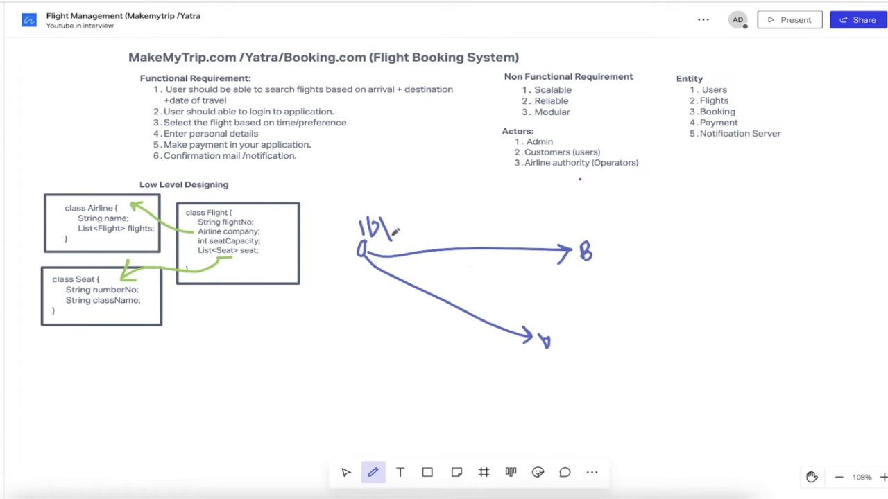
mouse_move(393, 225)
mouse_down()
mouse_move(401, 233)
mouse_move(414, 219)
mouse_up()
drag(346, 245, 366, 244)
mouse_move(471, 216)
mouse_down()
mouse_move(469, 250)
mouse_move(480, 235)
mouse_up()
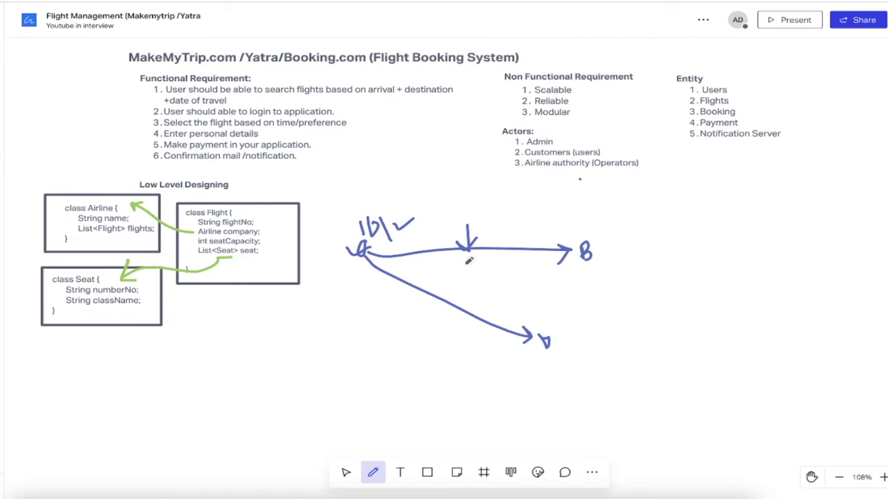
Annotate the blue route sketch with "Tu" above B, a note along the upper route, and extra lines below it.
mouse_move(564, 220)
mouse_down()
mouse_move(580, 217)
mouse_move(578, 234)
mouse_move(593, 229)
mouse_up()
drag(436, 243, 473, 227)
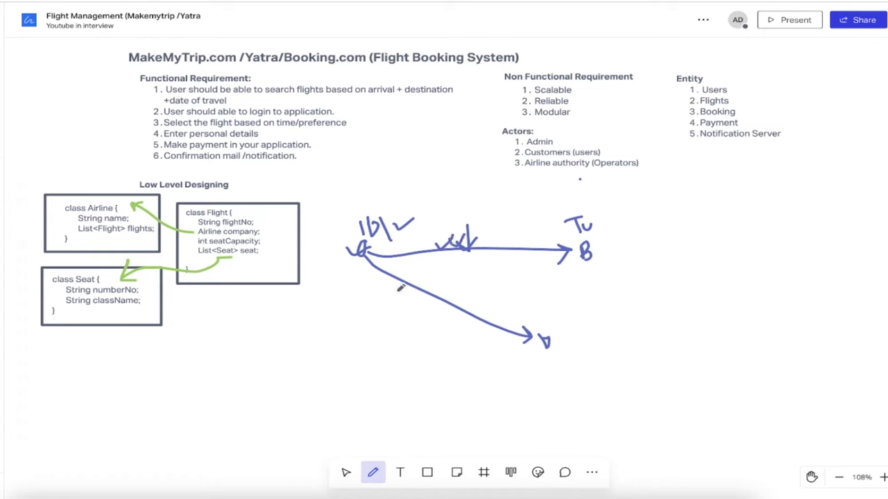
drag(368, 243, 399, 233)
drag(358, 265, 473, 386)
drag(393, 266, 551, 280)
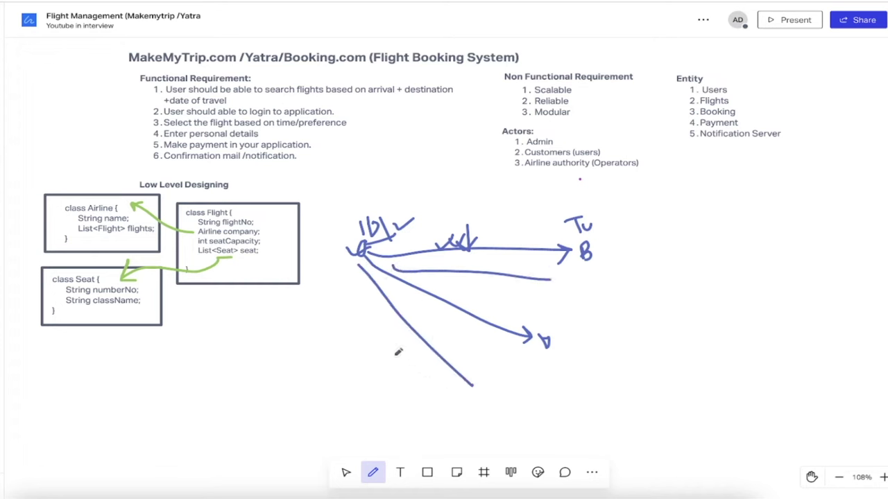
Add the indented field "List<Schedule> schedule;" below the seat field in the Flight class.
click(399, 472)
click(243, 254)
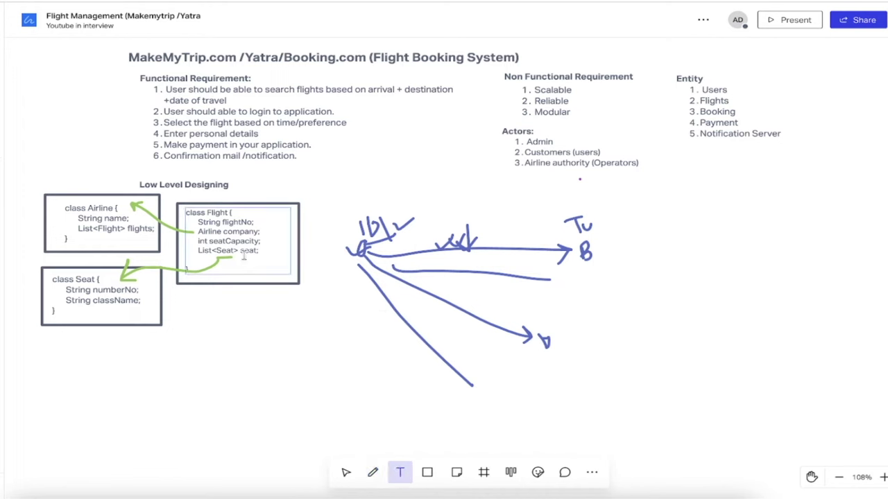
click(270, 251)
key(Return)
text(List<)
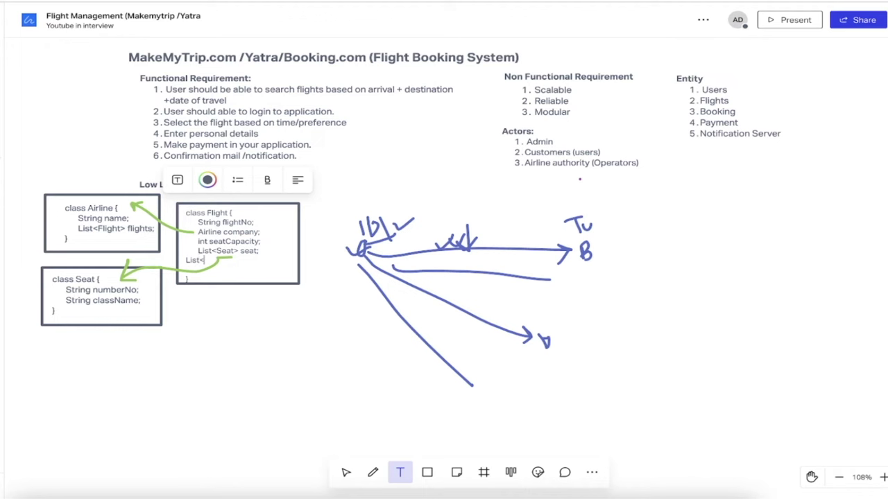
text(Schedule> schedule;)
key(Return)
click(185, 260)
key(Tab)
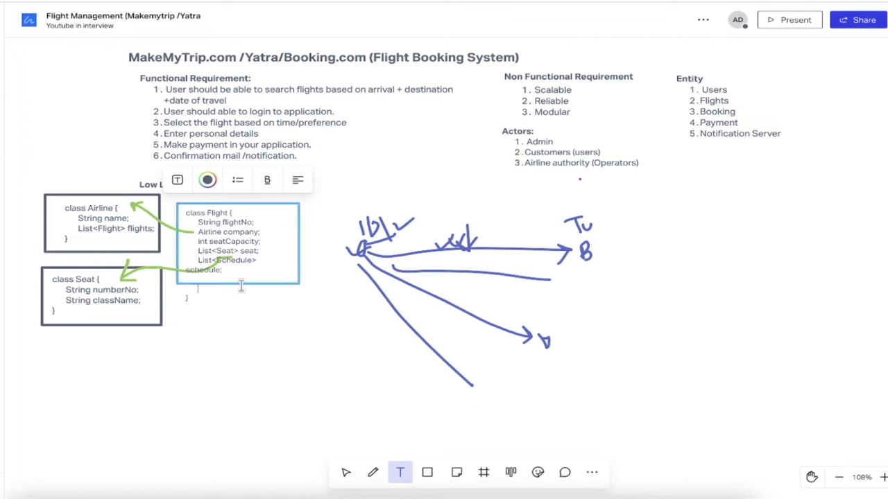
key(Escape)
click(262, 299)
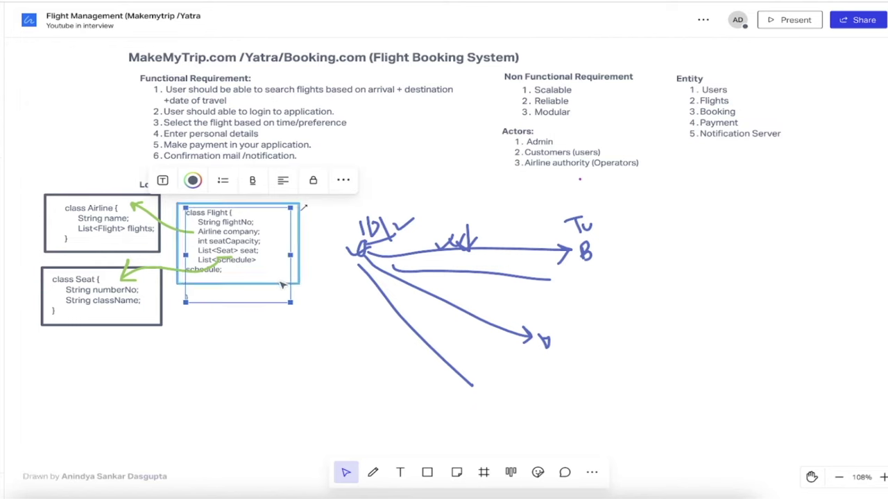
click(212, 312)
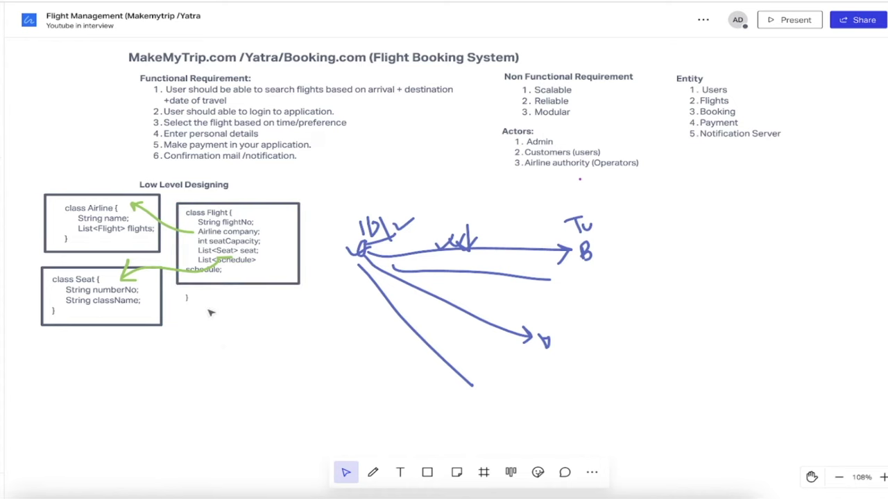
Delete all the blue freehand route sketches beside the Flight class.
drag(334, 196, 733, 393)
key(Delete)
Start a new text block beside the Flight class with the opening line "class Schedule {".
key(t)
click(332, 208)
text(cl)
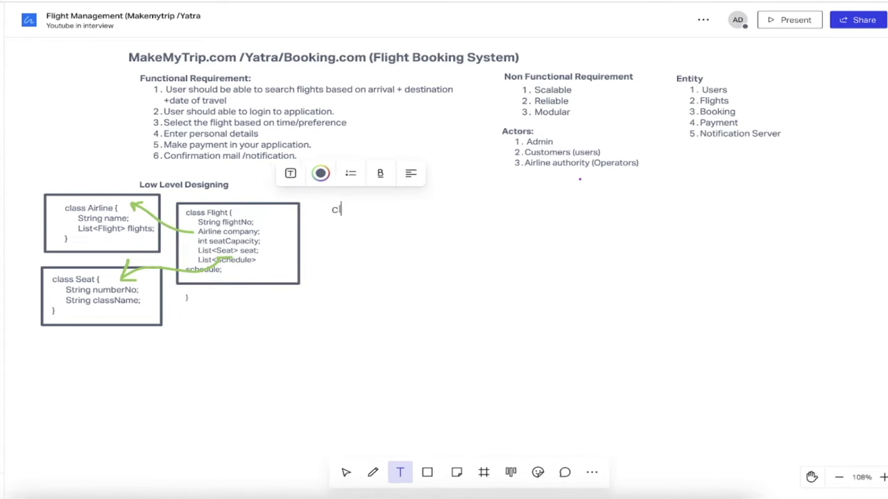
text(ass Schedule )
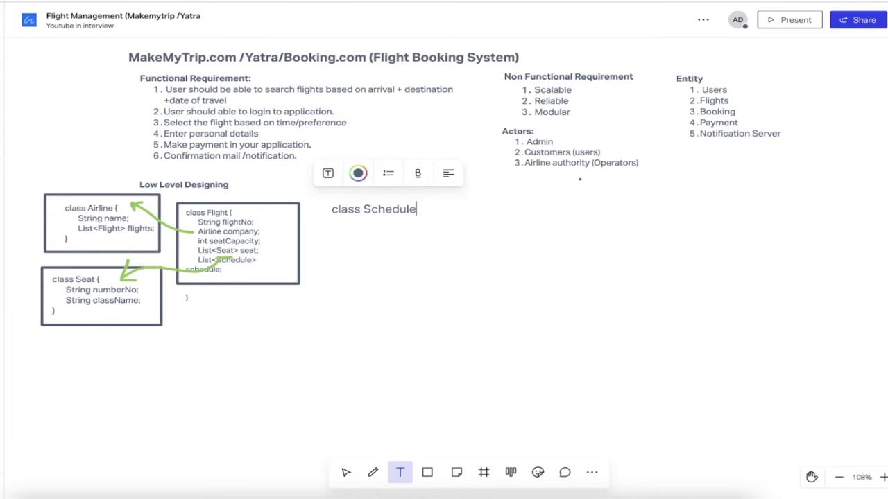
text({)
key(Return)
Add the field "Flight flight;" to the Schedule class, correcting the capitalisation of "Flight".
text(FLig)
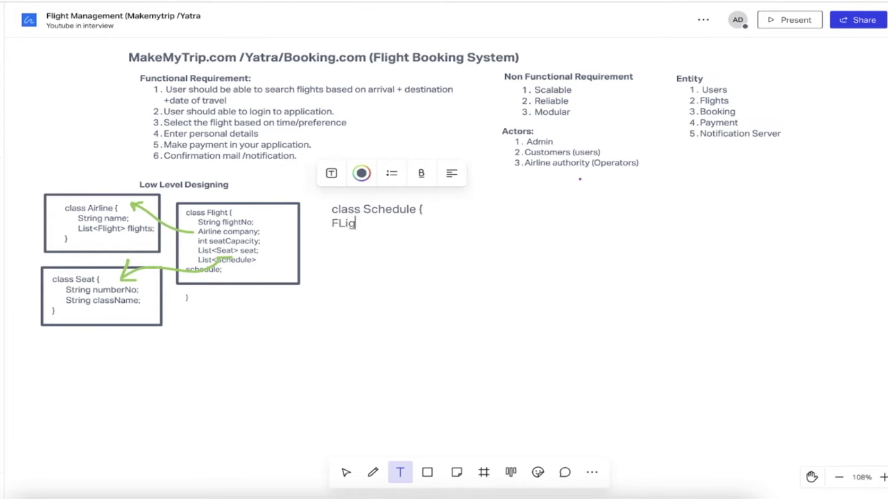
text(ht flight;)
key(Return)
key(Right)
key(Right)
key(BackSpace)
text(l)
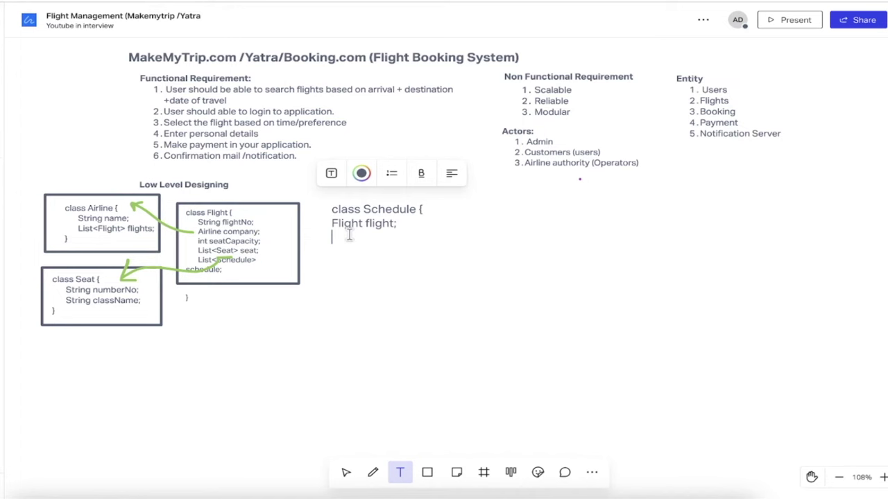
Add the fields "Airport start;" and "Airport destination;" to the Schedule class.
text(Airport start;)
key(Return)
text(Airport)
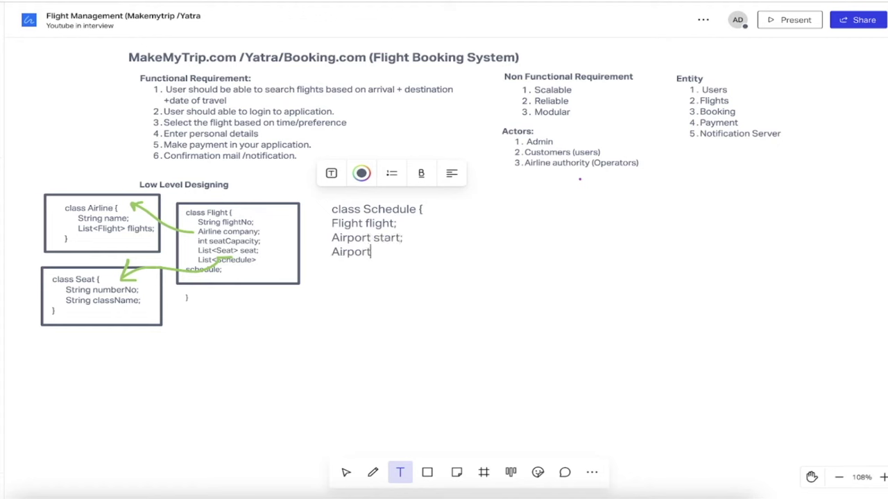
text( destination;)
key(Return)
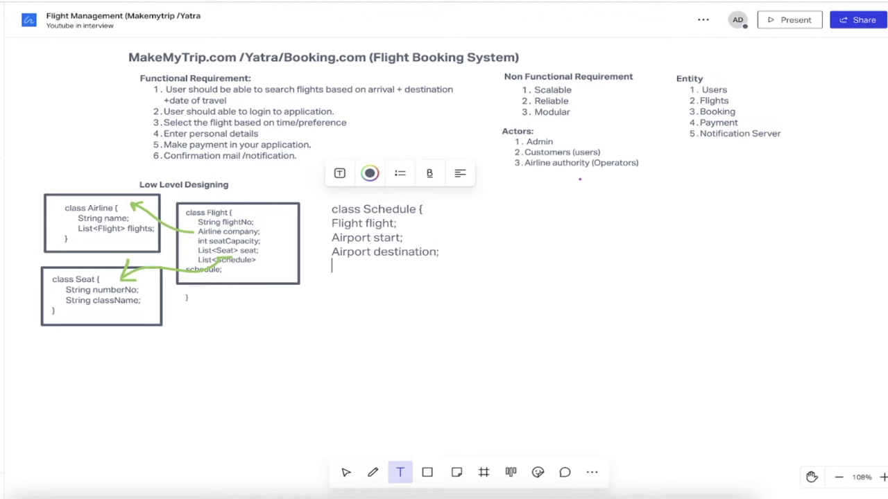
click(354, 250)
double_click(355, 251)
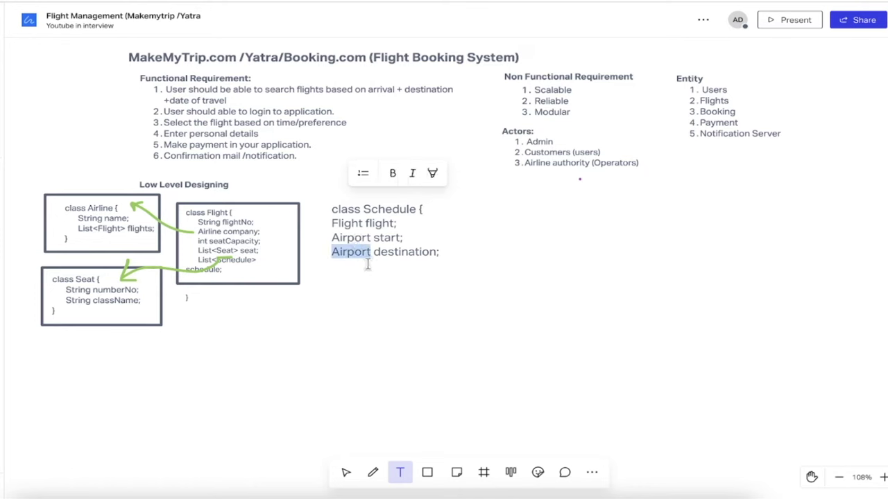
Close the Schedule class with a closing curly brace below its fields, leaving blank lines under "Airport destination;".
click(360, 258)
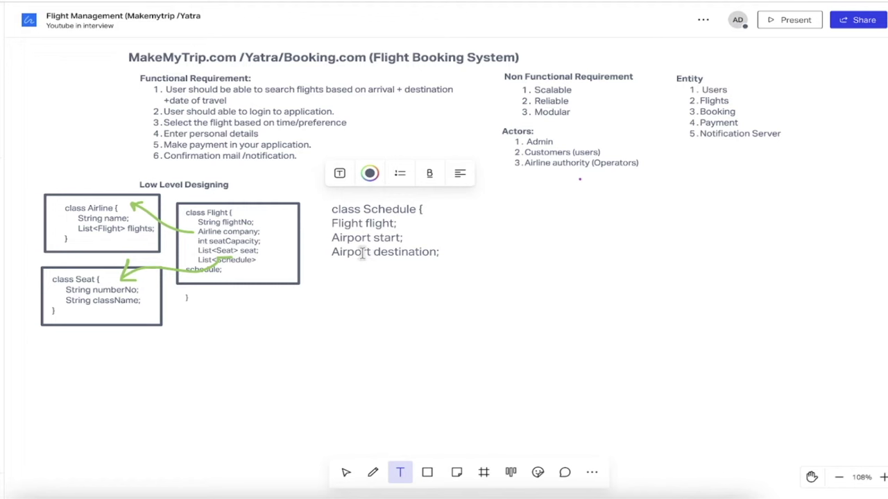
key(Return)
key(Return)
text(})
double_click(358, 251)
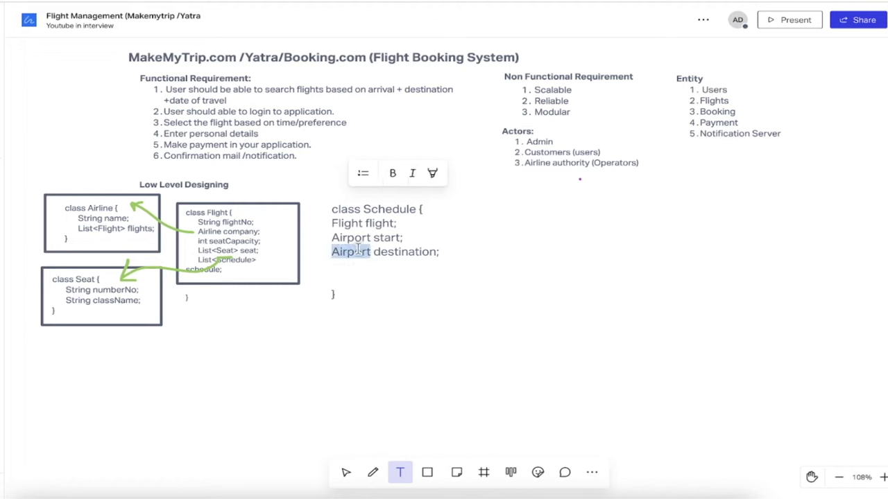
Add the fields "TimeStamp start;" and "TimeStamp end;" to the Schedule class below "Airport destination;".
click(357, 262)
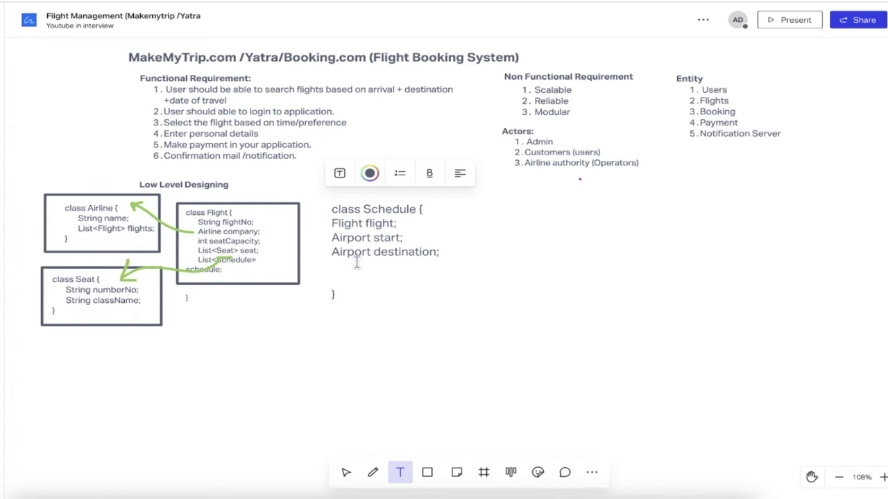
text(TimeStam)
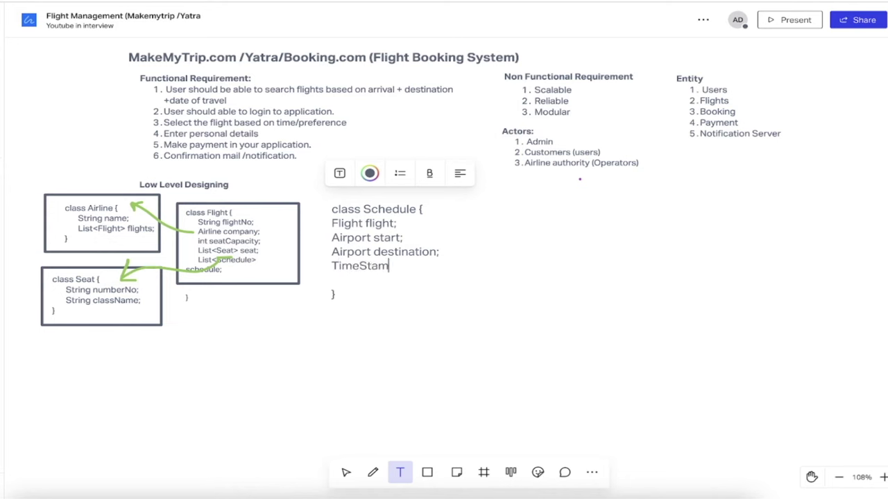
text(p start;)
key(Return)
text(TimeStamp end;)
key(Return)
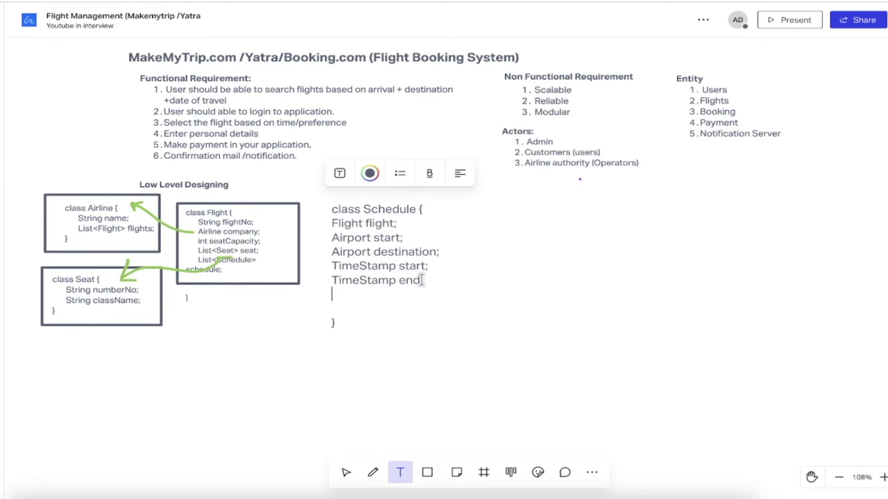
drag(423, 280, 332, 267)
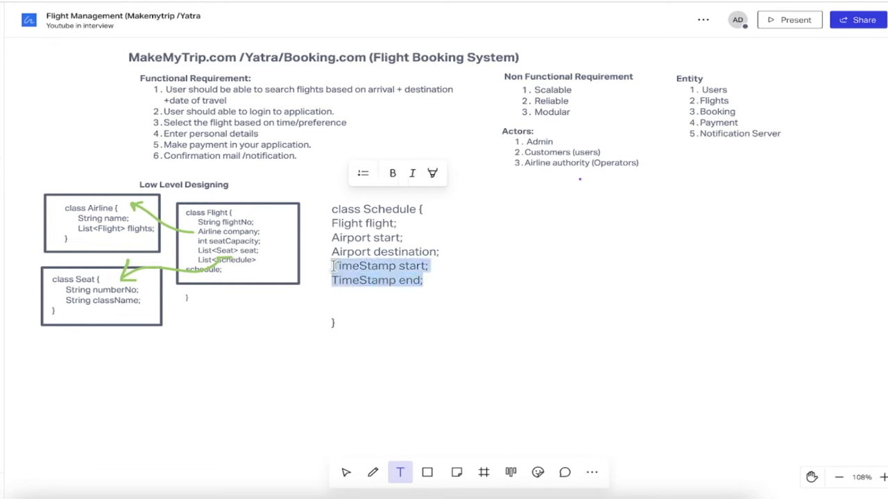
Add the field "Status status;" to the Schedule class below the TimeStamp fields.
click(340, 294)
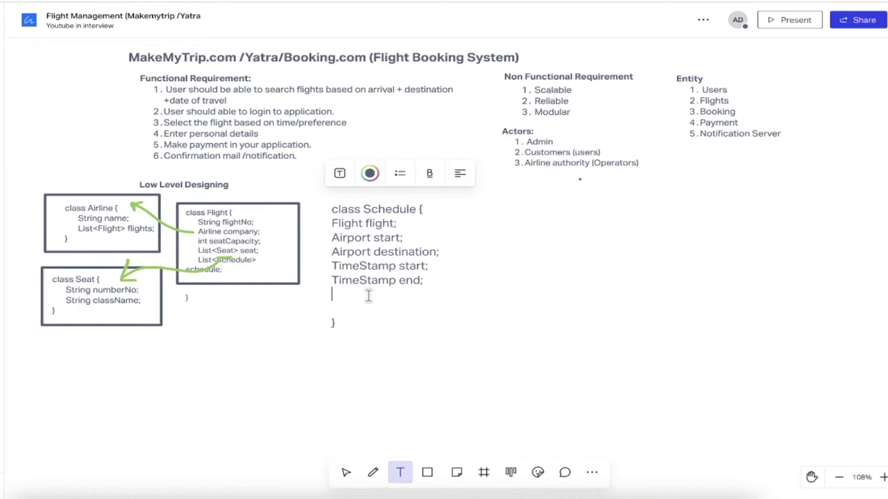
text(Status stat)
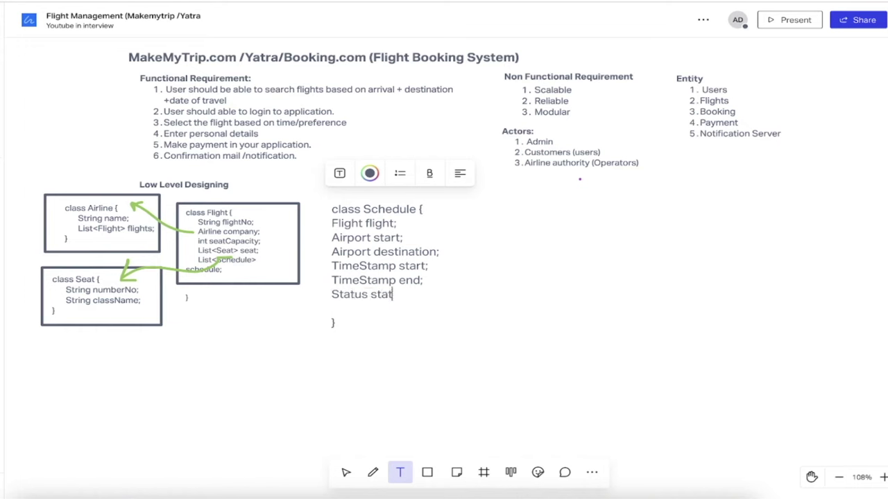
text(us;)
click(478, 308)
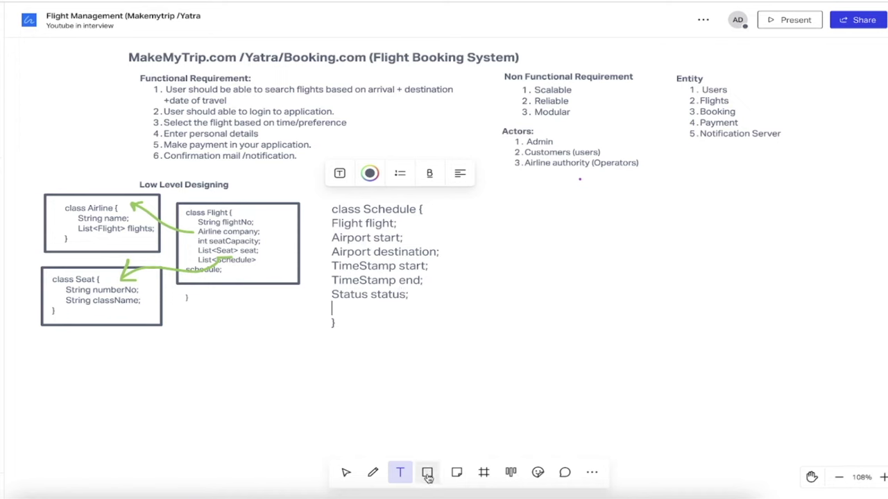
Write a new text block "enum Status { DELAY, ONTIME, CANCELLED }" beside the Schedule class.
click(500, 250)
text(enum Status {)
key(Return)
key(Tab)
text(DELAY, ONTIME,)
key(Return)
text(CANCELLED })
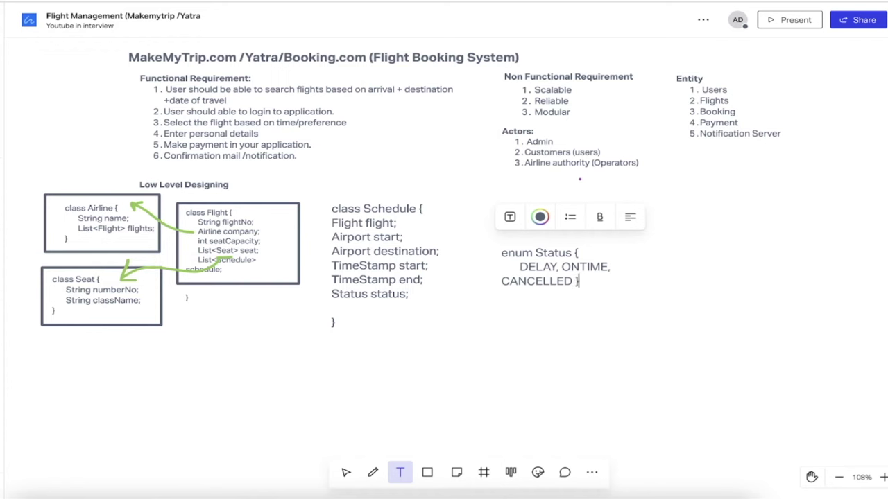
Shrink and reposition the Status enum text level with the Schedule class heading, and frame it with a rectangle.
click(569, 352)
click(558, 276)
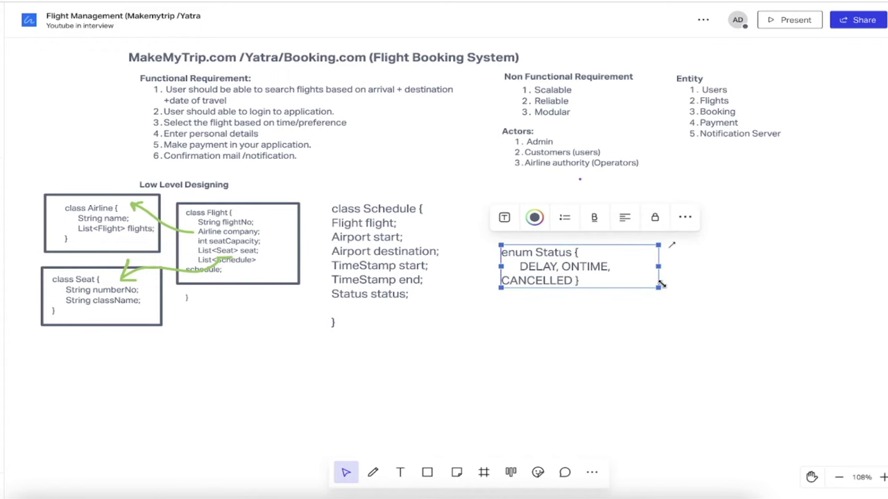
drag(647, 283, 547, 233)
click(533, 364)
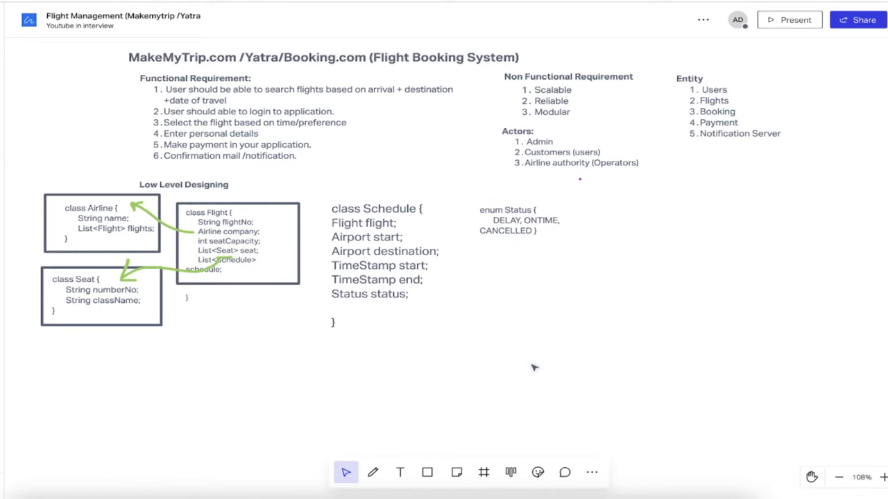
click(427, 472)
drag(471, 199, 570, 246)
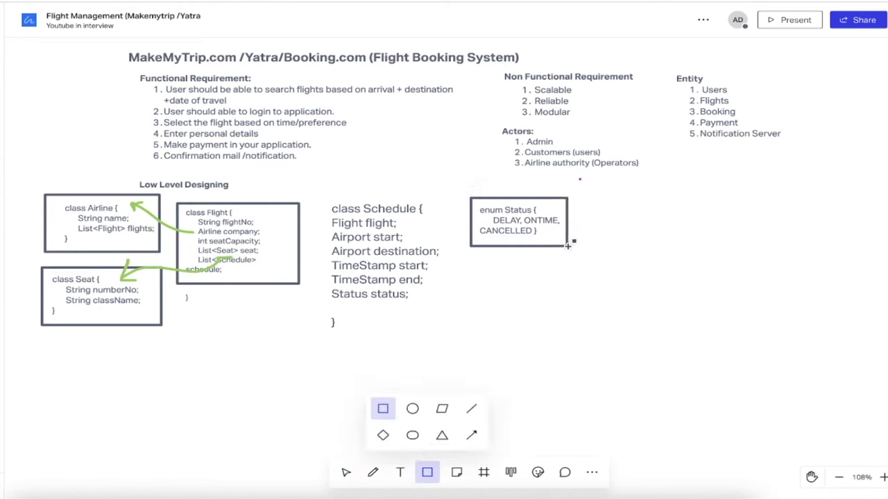
Start a new "List" field below "Status status;" in the Schedule class.
double_click(361, 305)
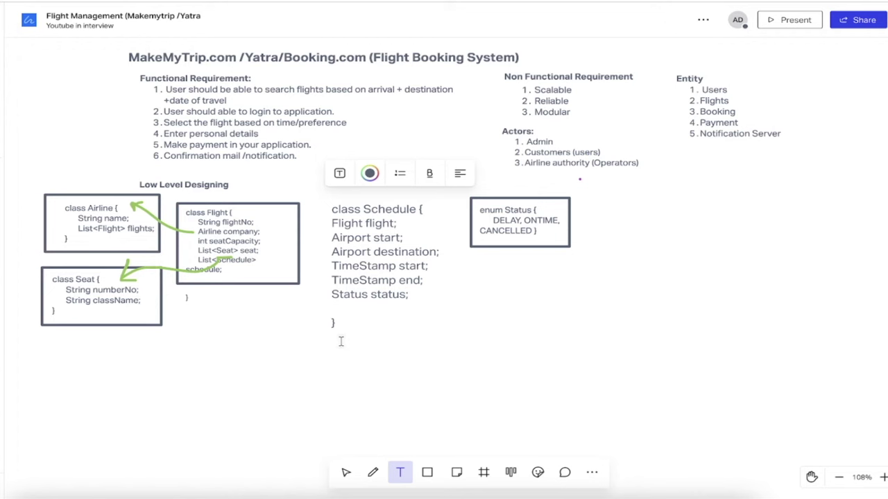
text(List)
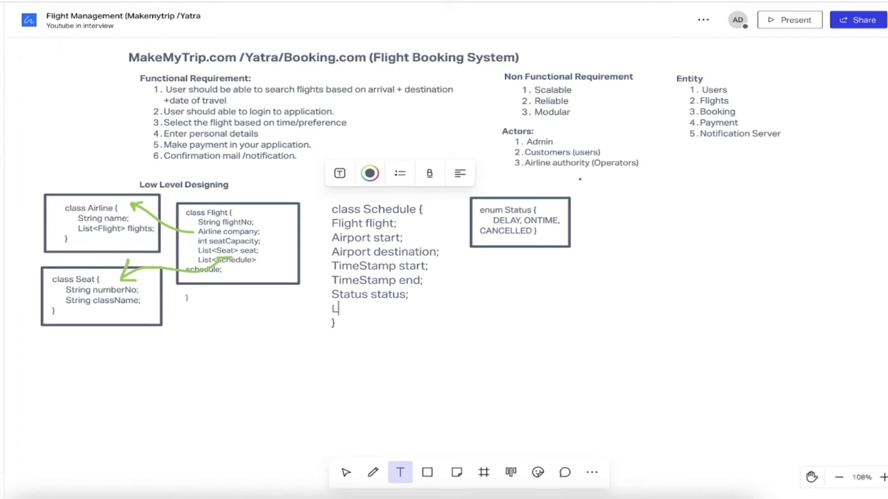